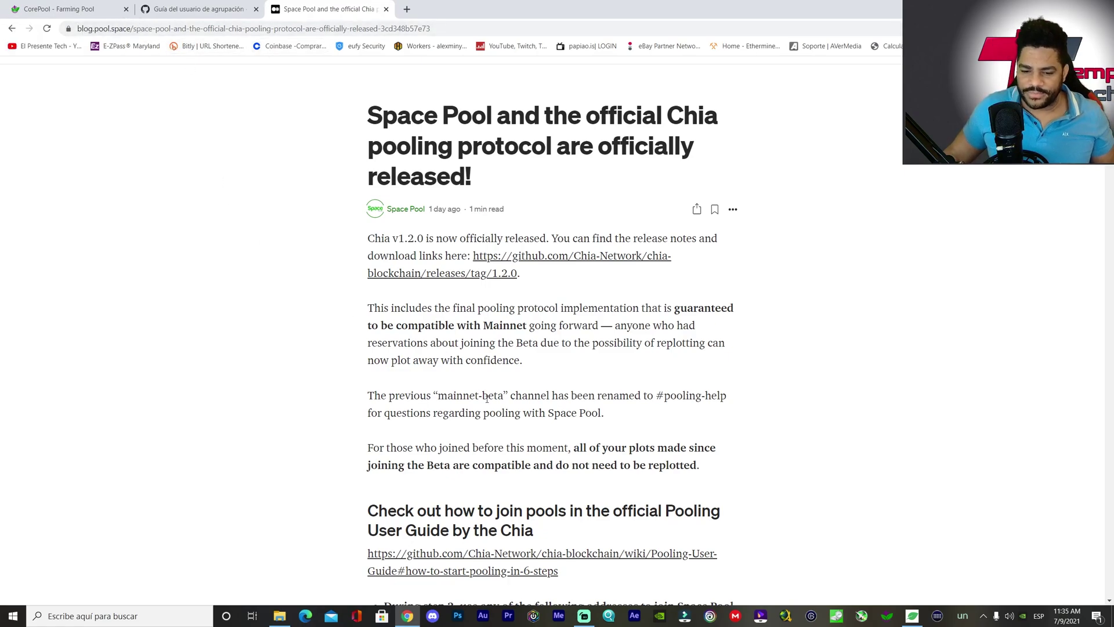
Step: Check the pool overview in Chia Blockchain and read the Space Pool article's regional joining addresses in the browser
{"action": "left_click", "coordinate": [913, 617]}
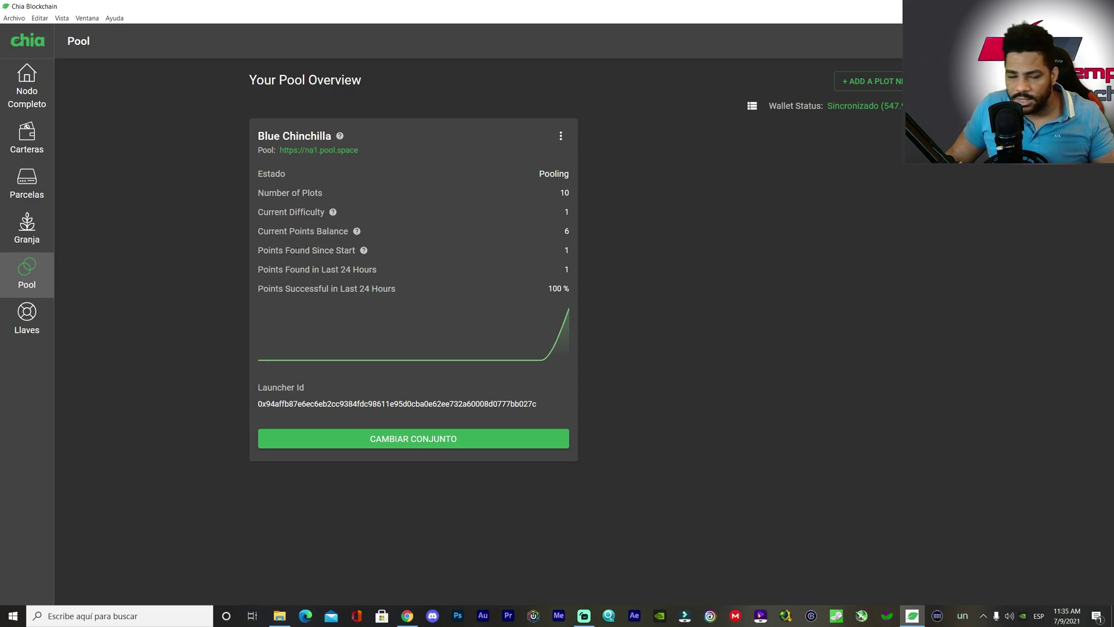
{"action": "left_click", "coordinate": [408, 616]}
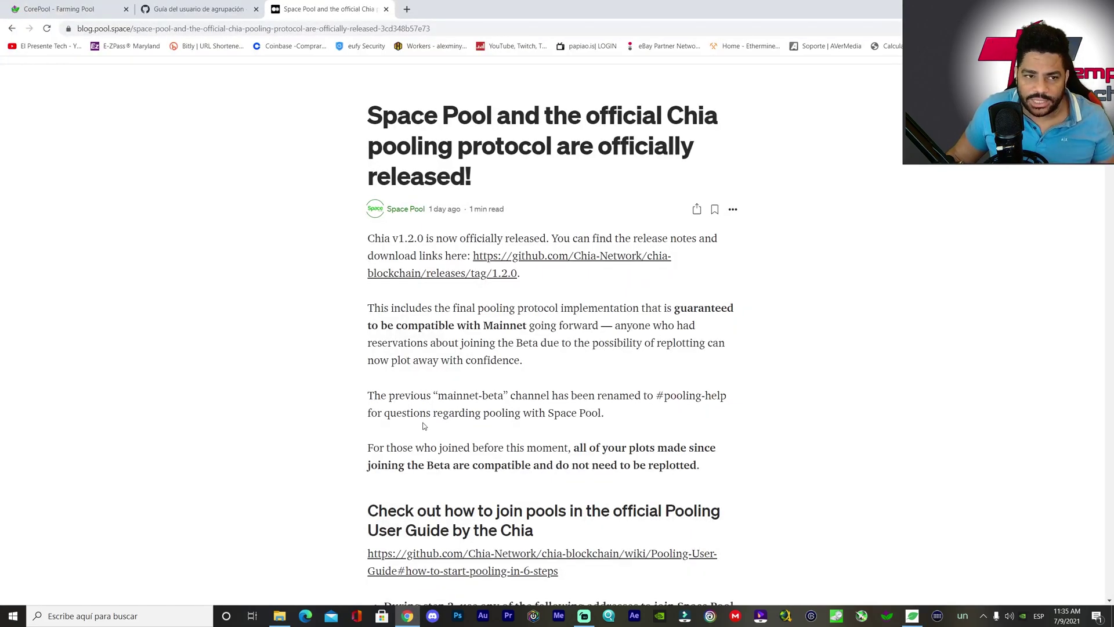
{"action": "scroll", "coordinate": [464, 221], "scroll_direction": "down", "scroll_amount": 4}
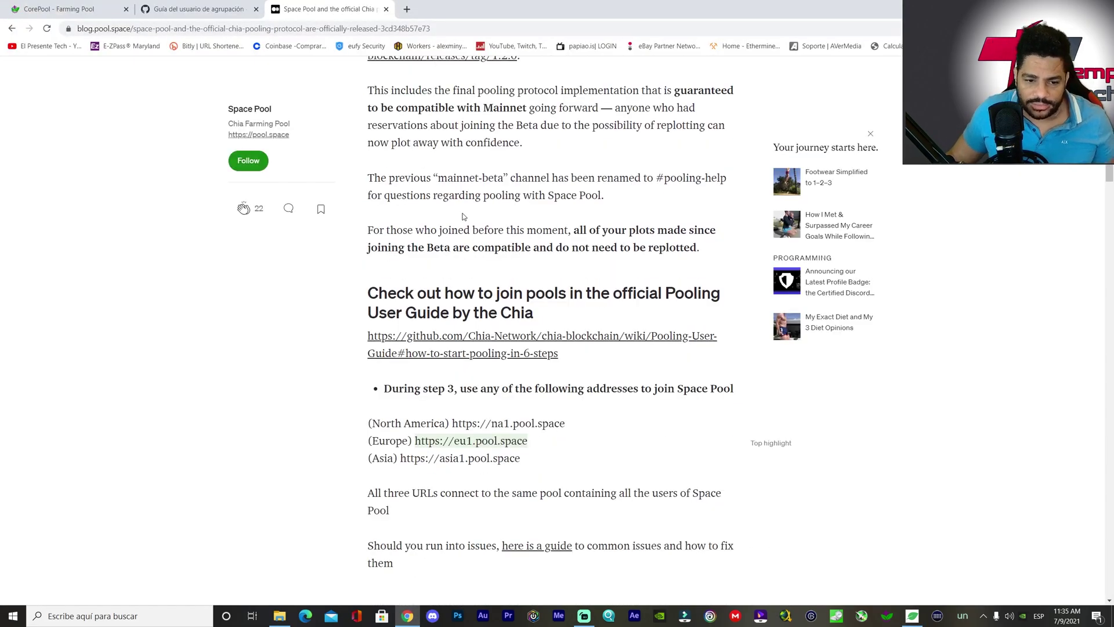
{"action": "scroll", "coordinate": [462, 214], "scroll_direction": "down", "scroll_amount": 2}
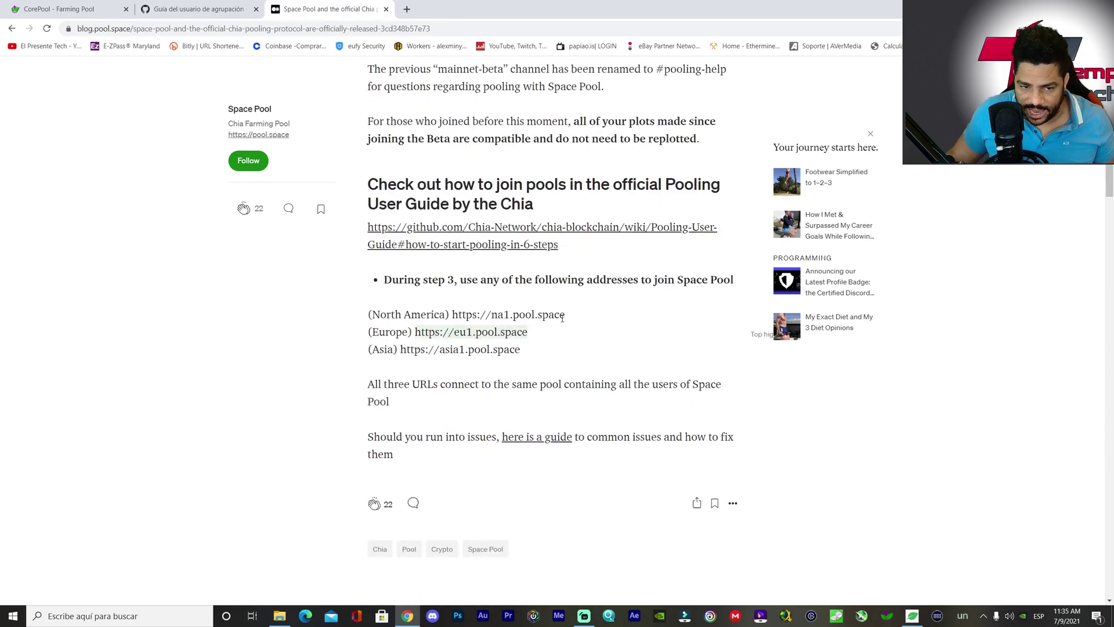
{"action": "left_click_drag", "start_coordinate": [563, 318], "coordinate": [372, 314]}
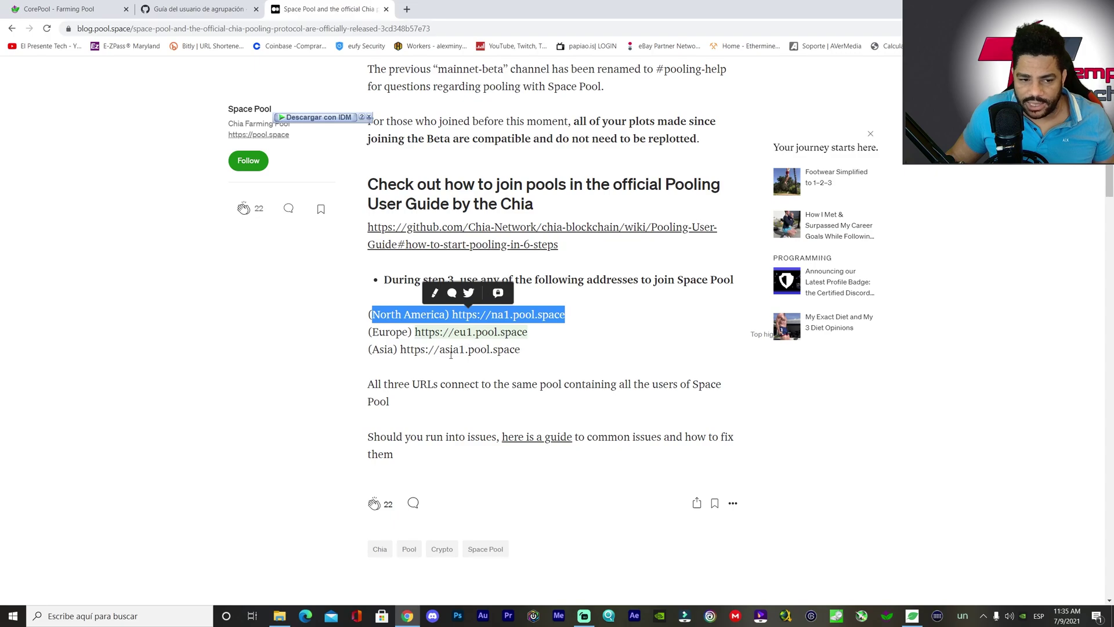
{"action": "left_click", "coordinate": [320, 329]}
{"action": "scroll", "coordinate": [391, 297], "scroll_direction": "up", "scroll_amount": 7}
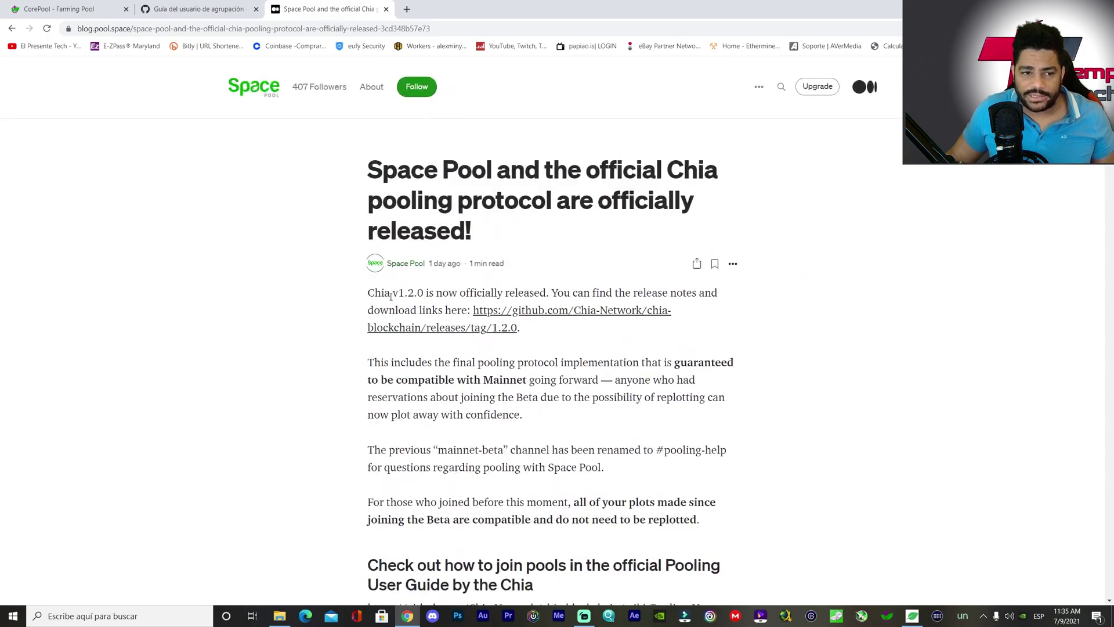
{"action": "scroll", "coordinate": [464, 261], "scroll_direction": "down", "scroll_amount": 3}
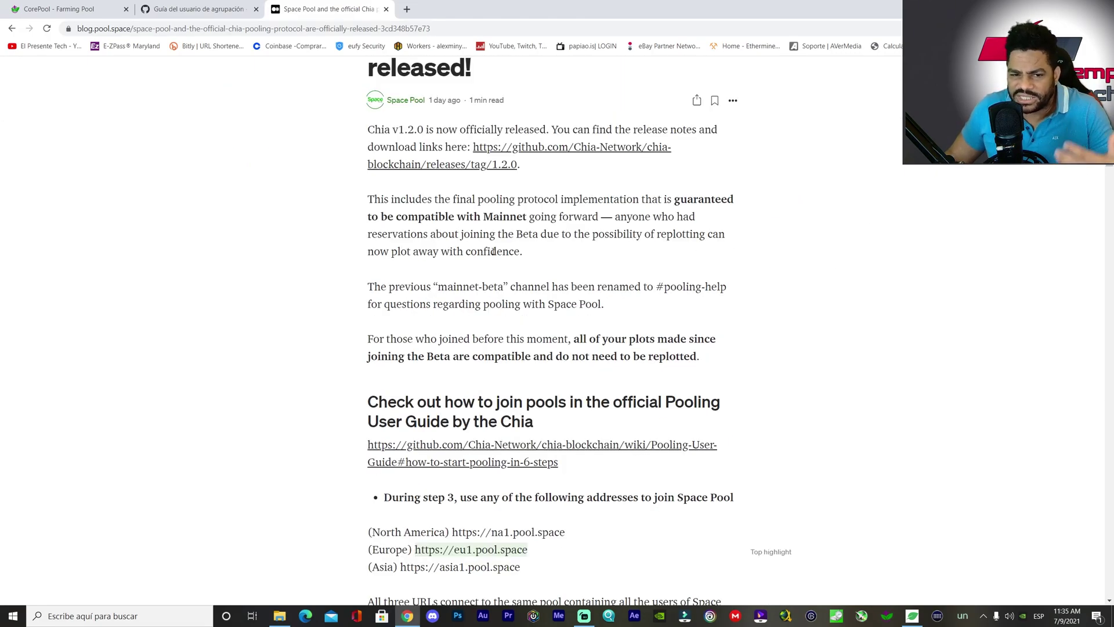
{"action": "scroll", "coordinate": [493, 251], "scroll_direction": "down", "scroll_amount": 2}
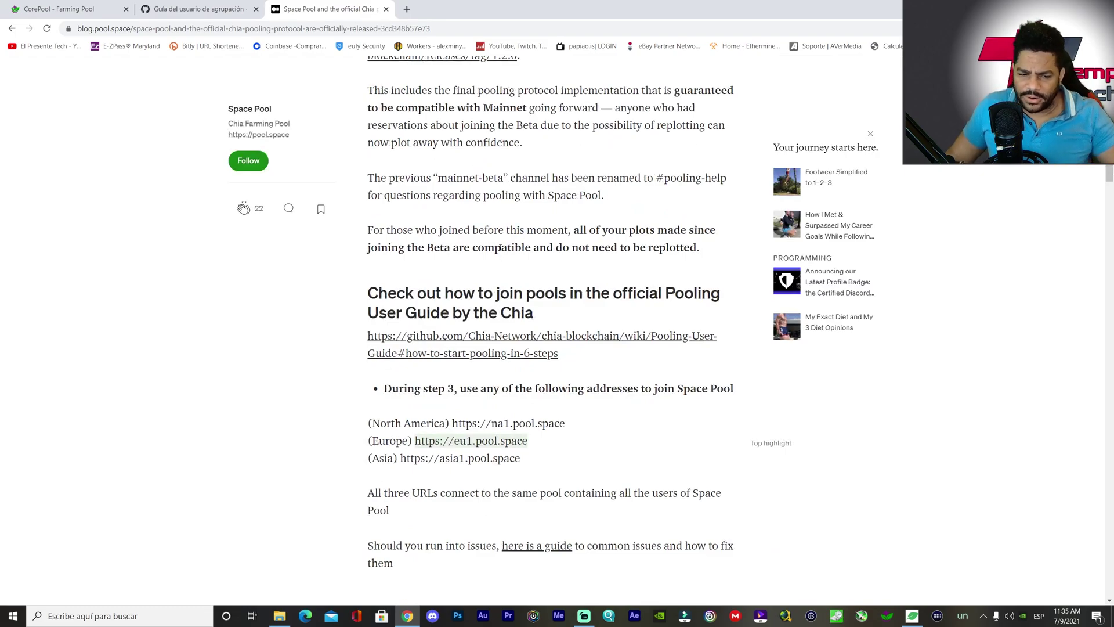
{"action": "left_click_drag", "start_coordinate": [565, 423], "coordinate": [458, 419]}
{"action": "right_click", "coordinate": [458, 419]}
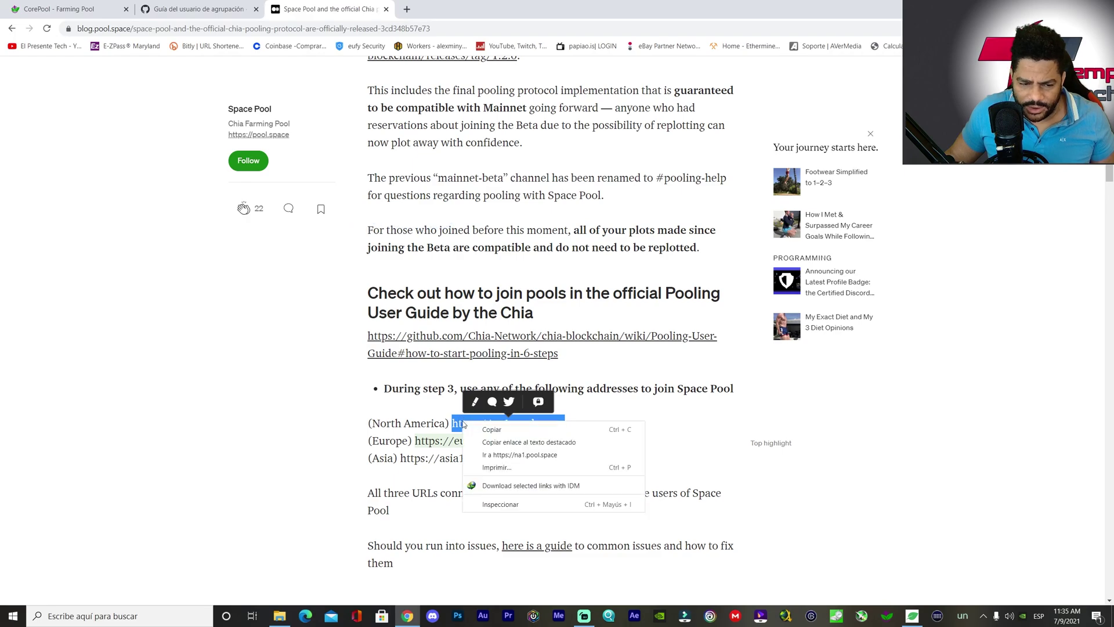
{"action": "left_click", "coordinate": [482, 428]}
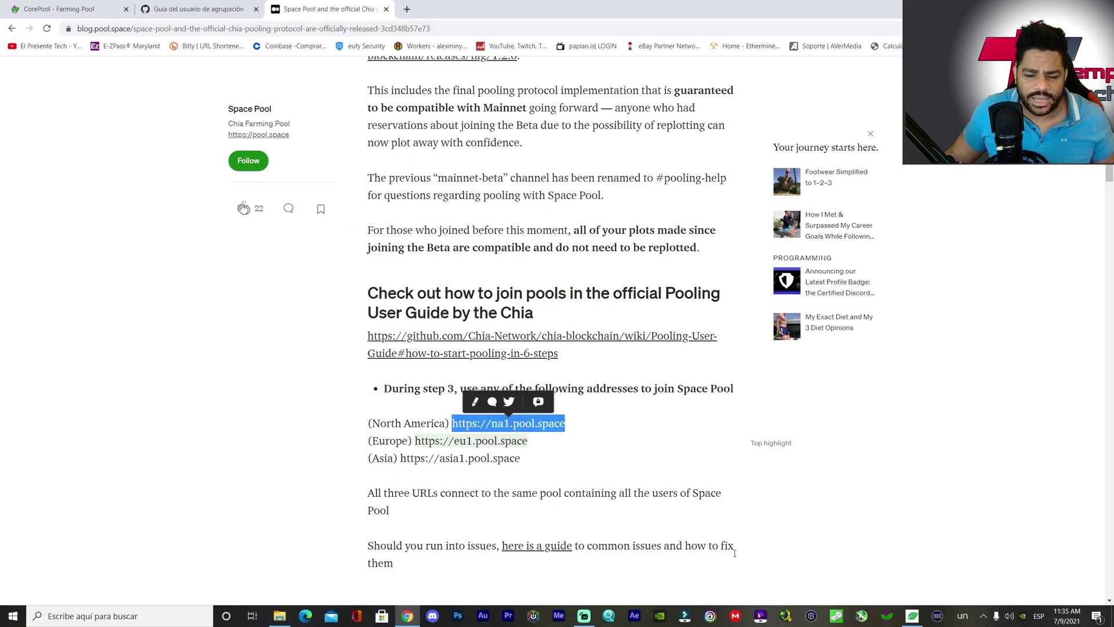
{"action": "left_click", "coordinate": [913, 616]}
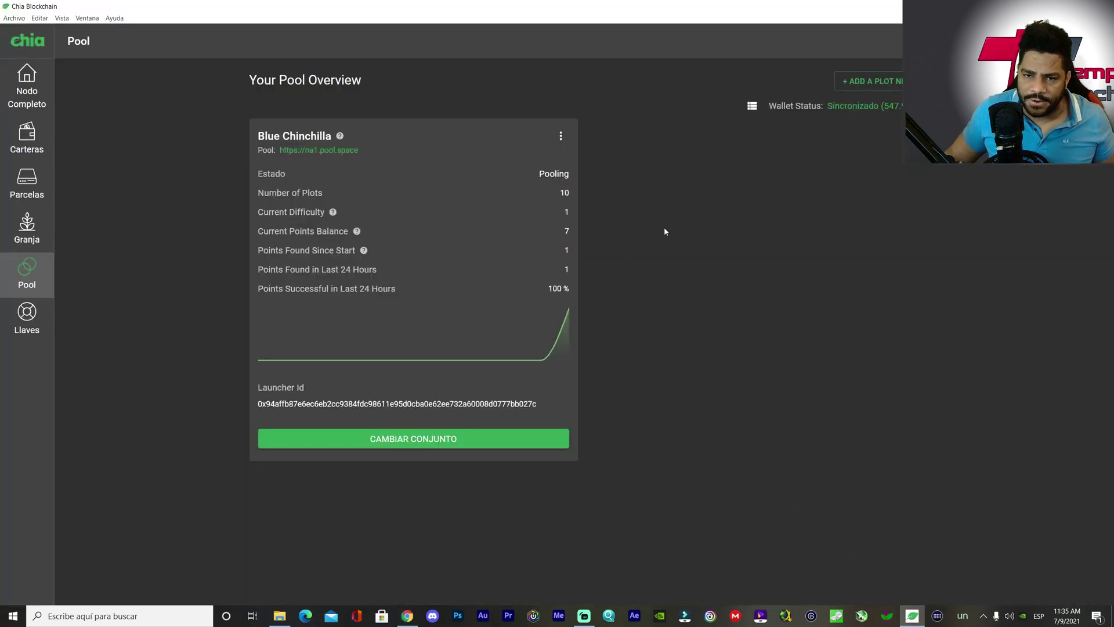
{"action": "left_click", "coordinate": [886, 85]}
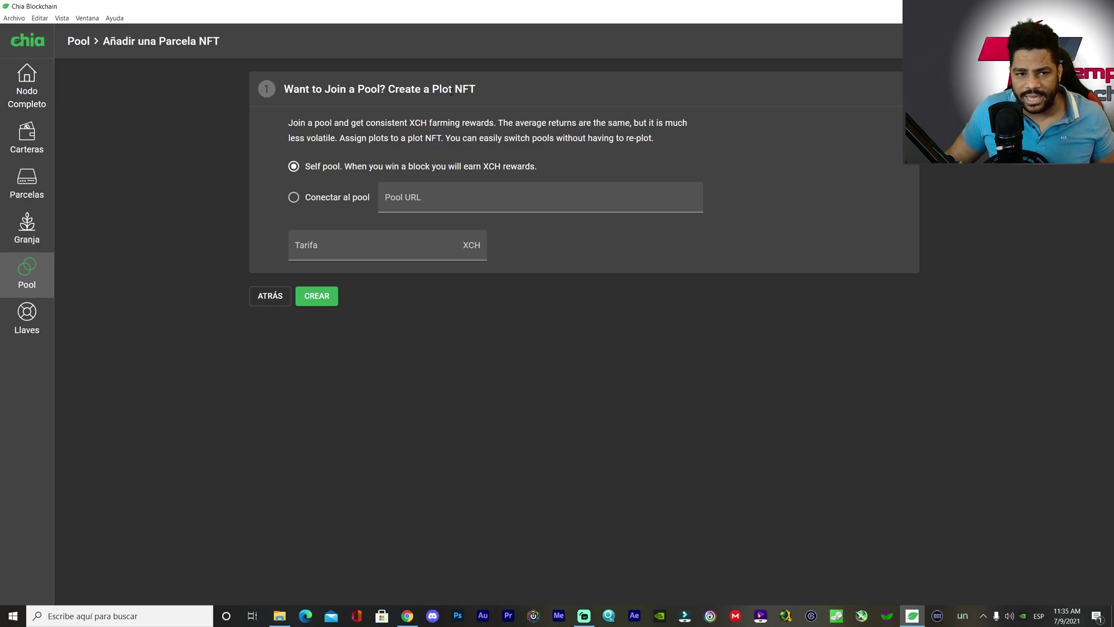
{"action": "left_click", "coordinate": [444, 189]}
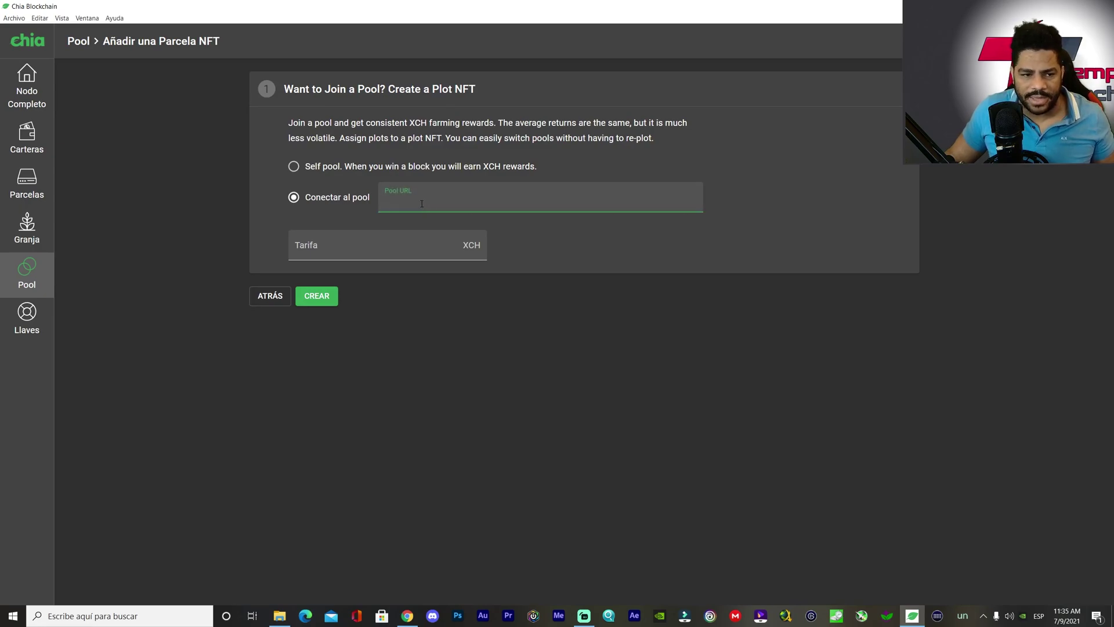
{"action": "key", "text": "ctrl+v"}
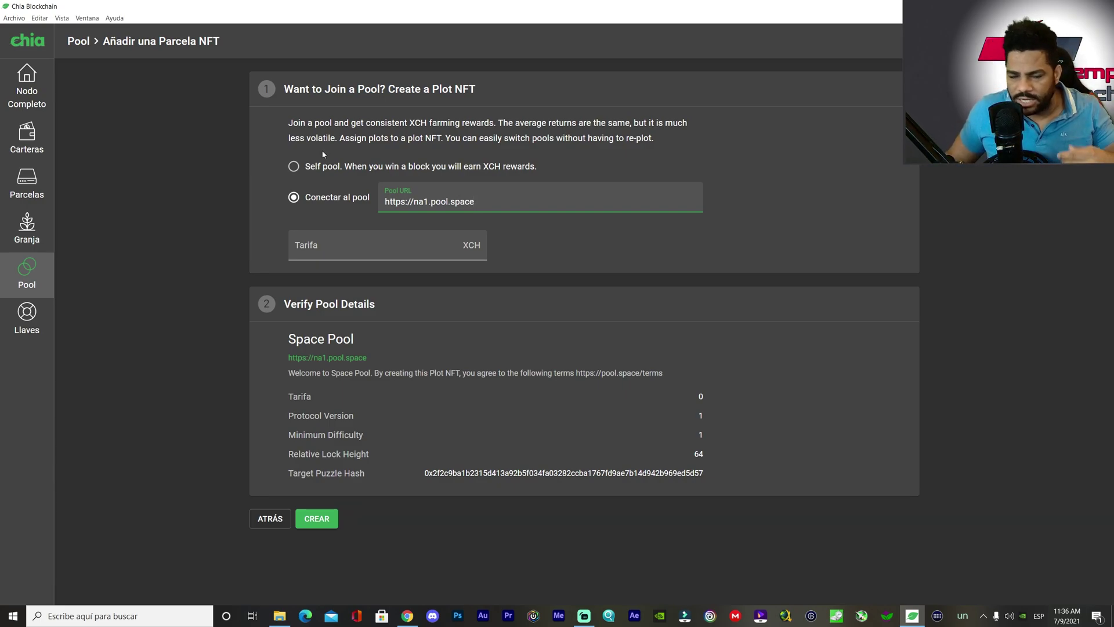
Step: Compare the self-pool option, reselect connecting to the pool, and set the plot NFT fee to 0.000000000001 XCH
{"action": "left_click", "coordinate": [310, 167]}
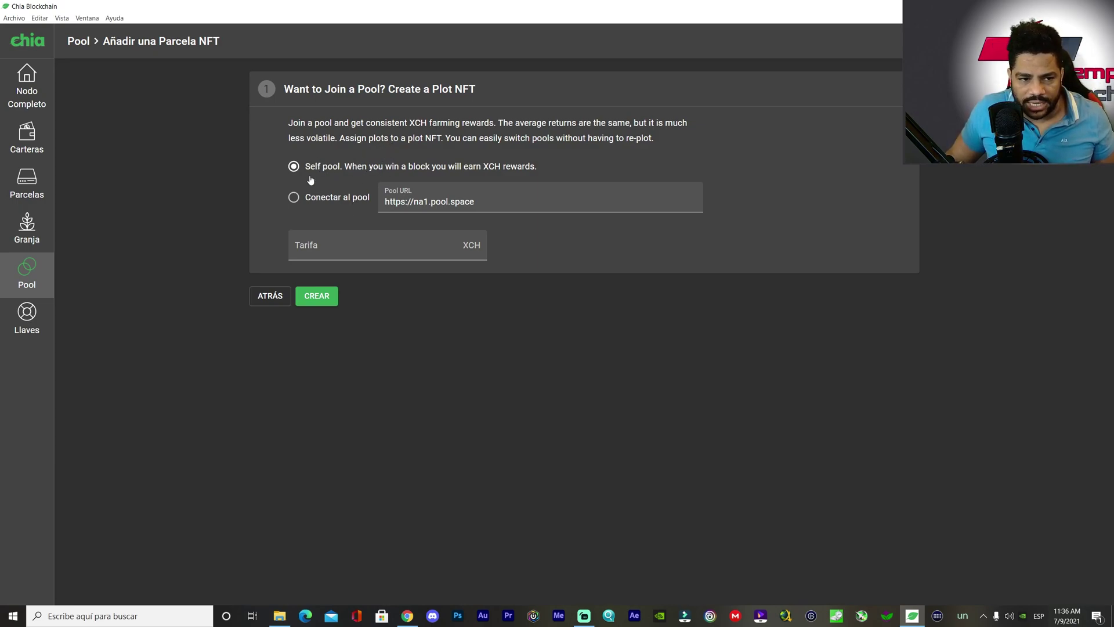
{"action": "left_click", "coordinate": [306, 197]}
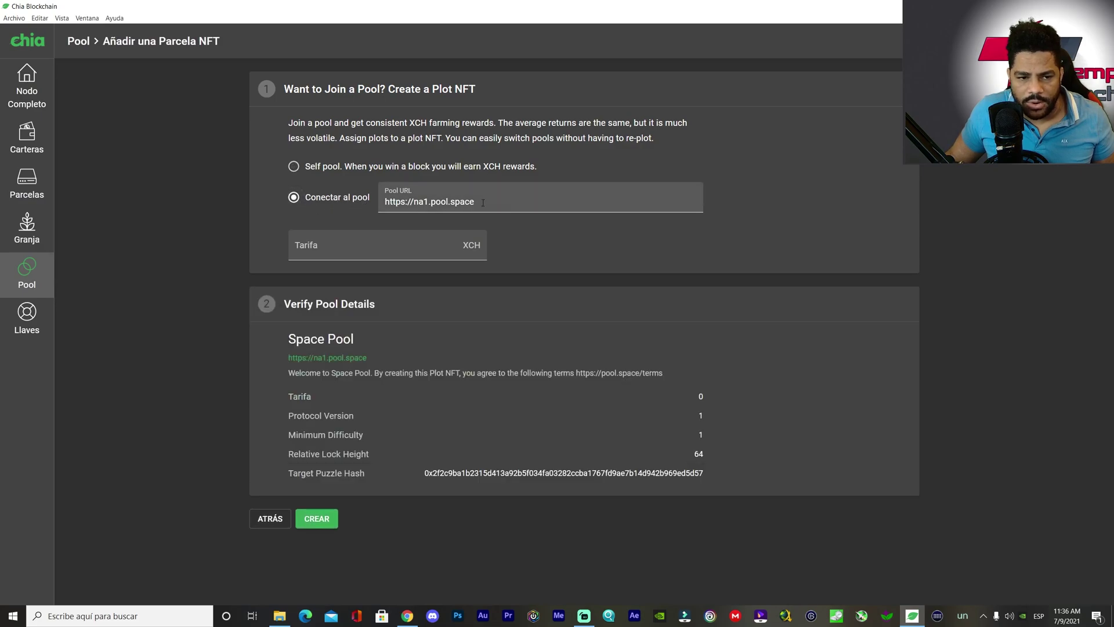
{"action": "left_click", "coordinate": [376, 237]}
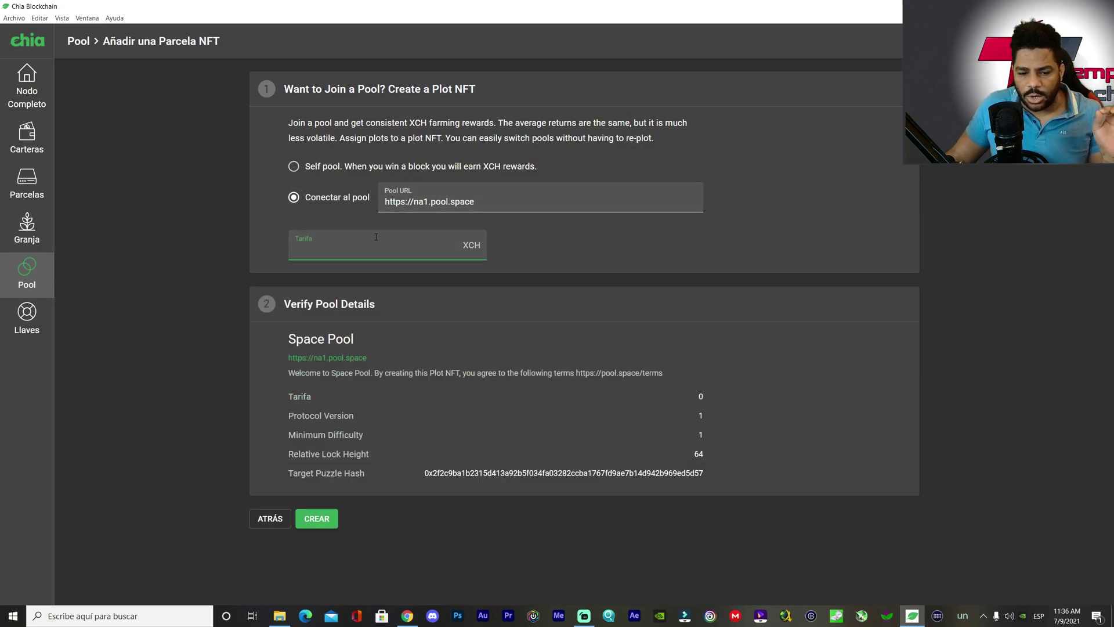
{"action": "type", "text": "0"}
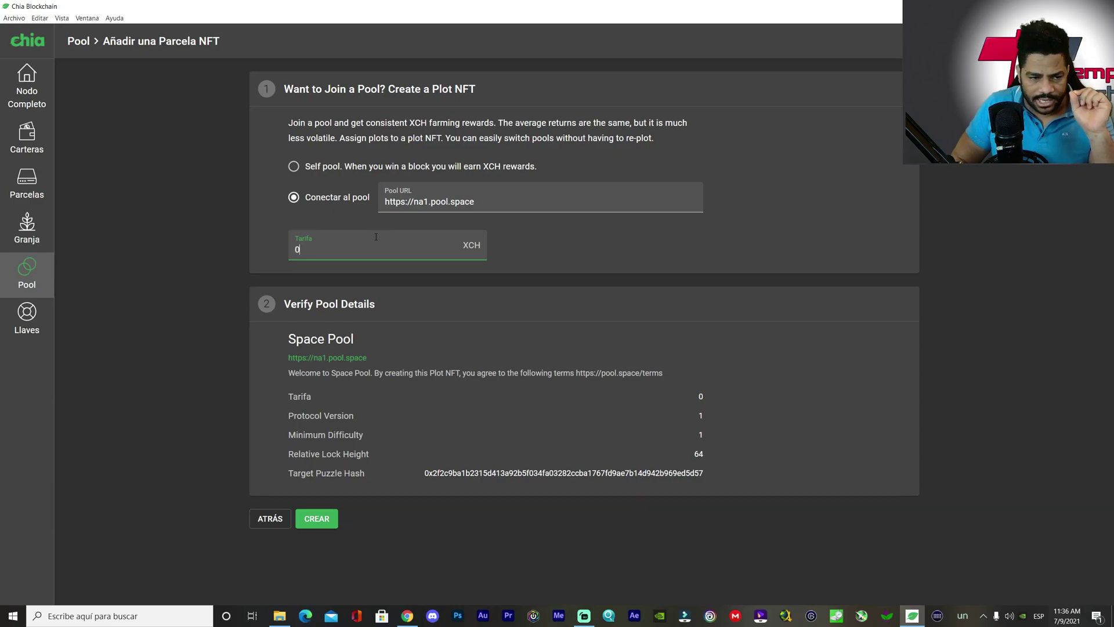
{"action": "type", "text": ".000000000001"}
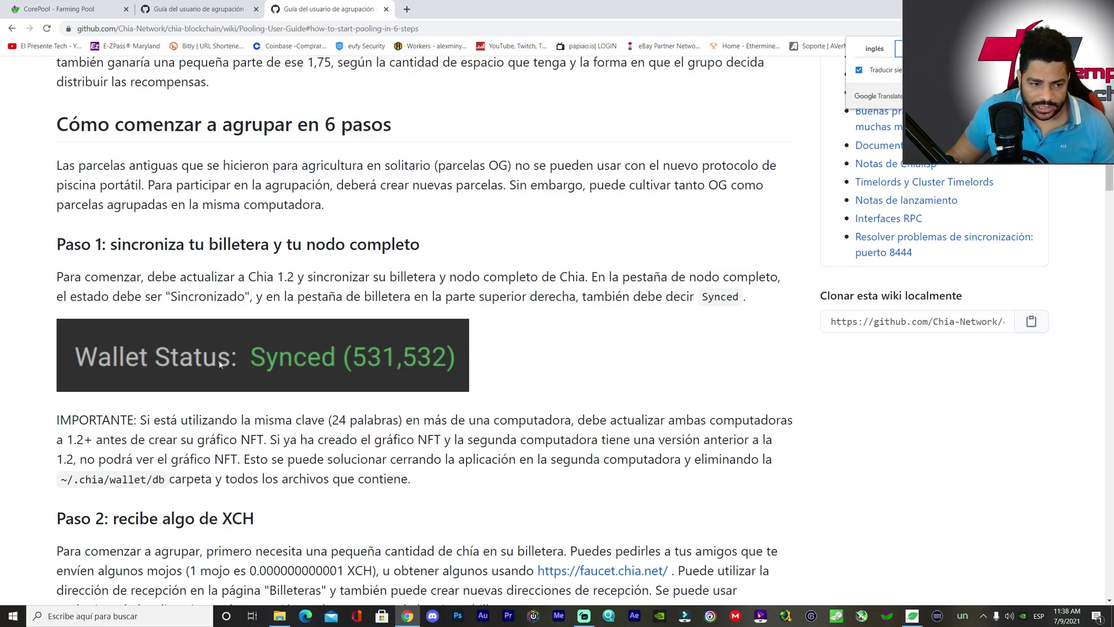
Step: Switch to Chia Blockchain and check the farm overview and the Chia wallet's balances
{"action": "left_click", "coordinate": [913, 616]}
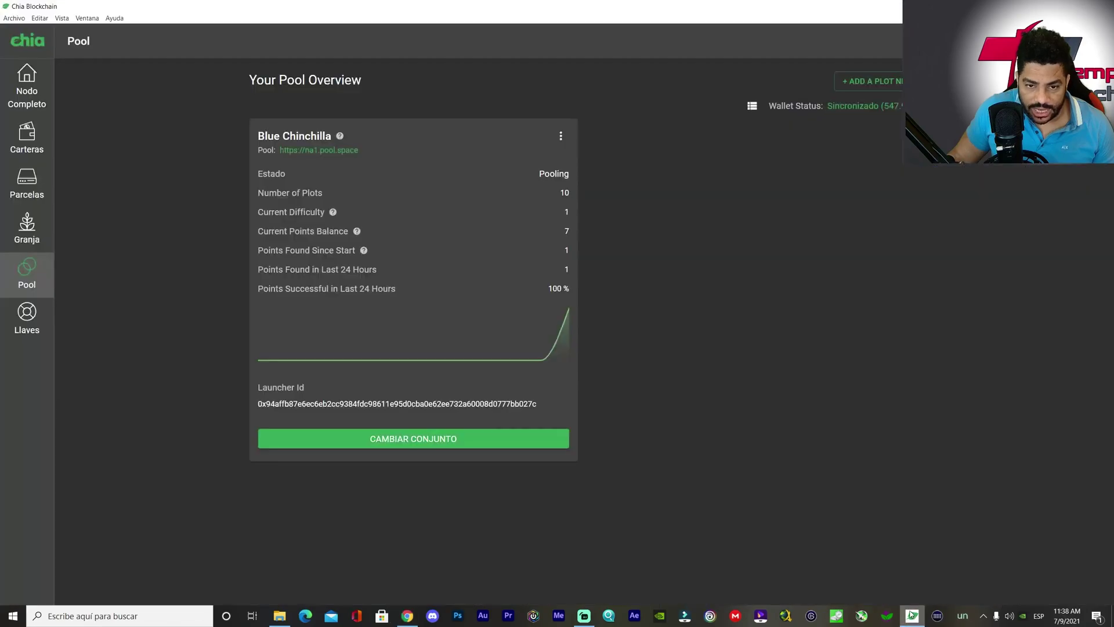
{"action": "left_click", "coordinate": [26, 227]}
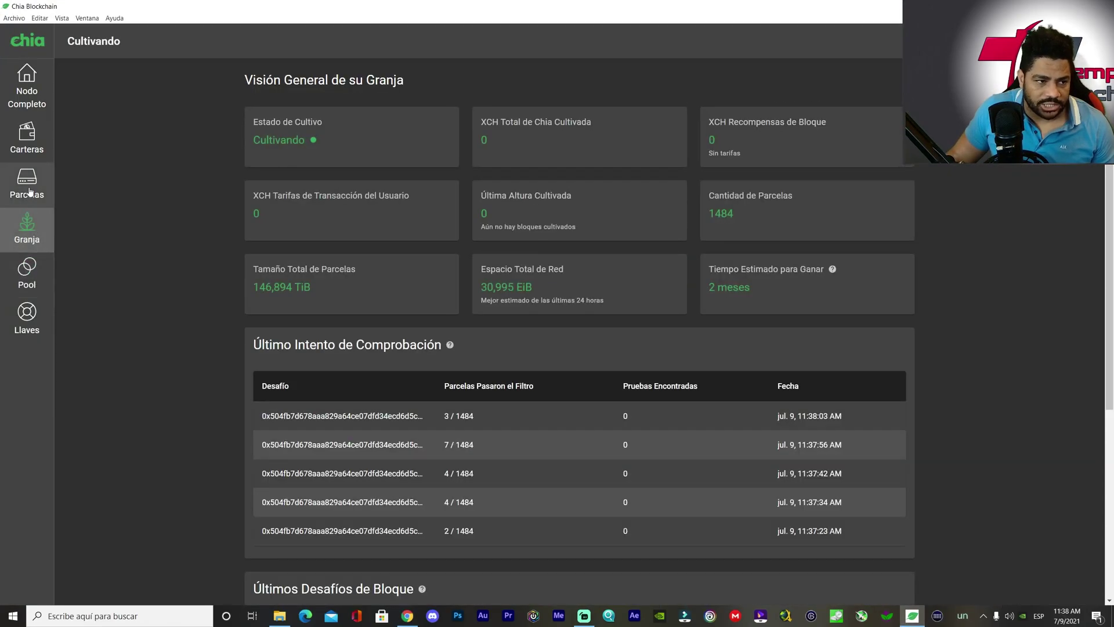
{"action": "left_click", "coordinate": [29, 149]}
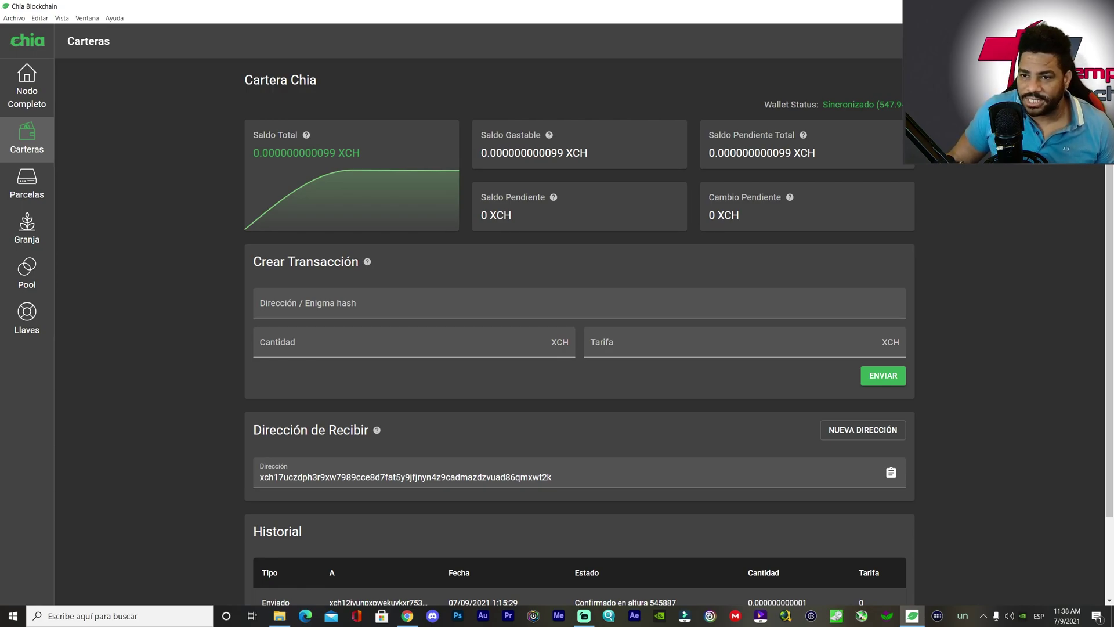
Step: Switch to the pooling guide in the browser and open the faucet.chia.net link under Paso 2 to view its wallet address form
{"action": "key", "text": "alt+Tab"}
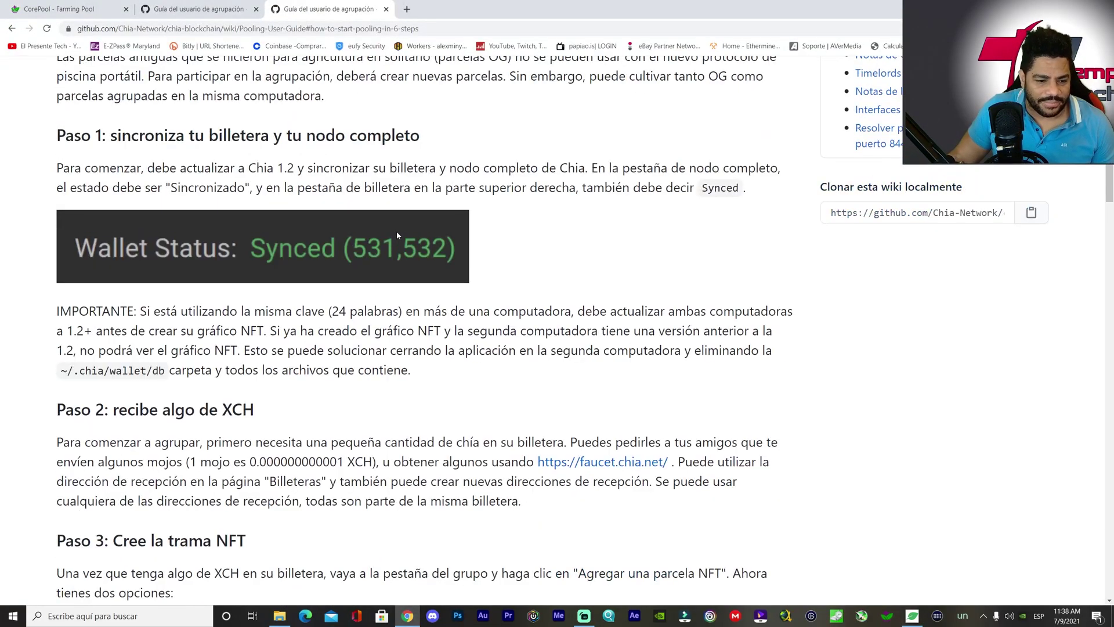
{"action": "scroll", "coordinate": [397, 235], "scroll_direction": "down", "scroll_amount": 2}
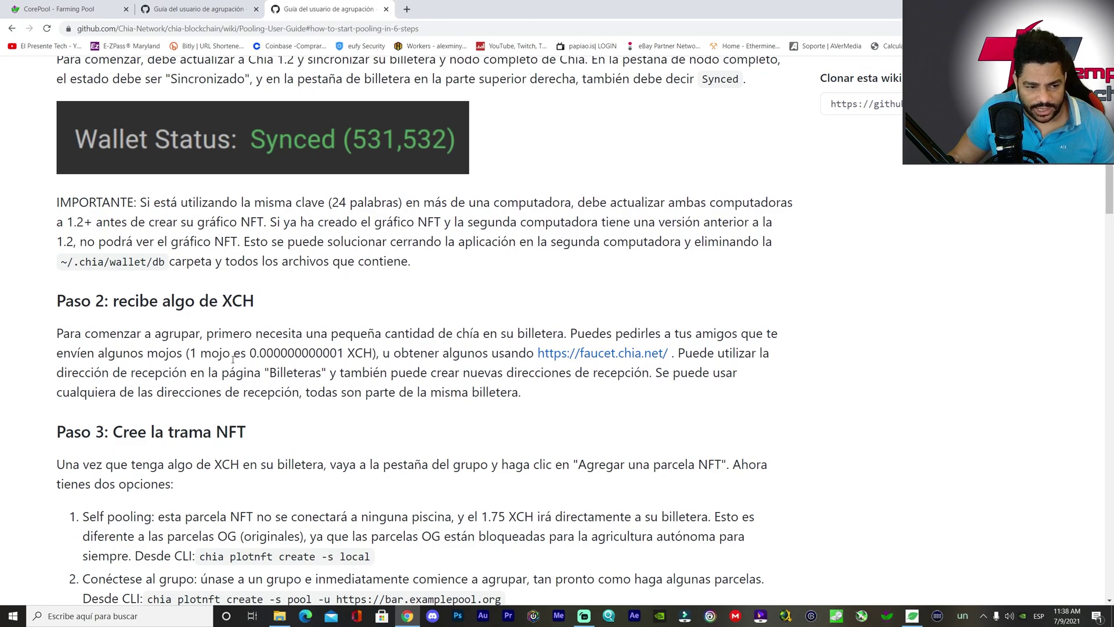
{"action": "left_click", "coordinate": [643, 356]}
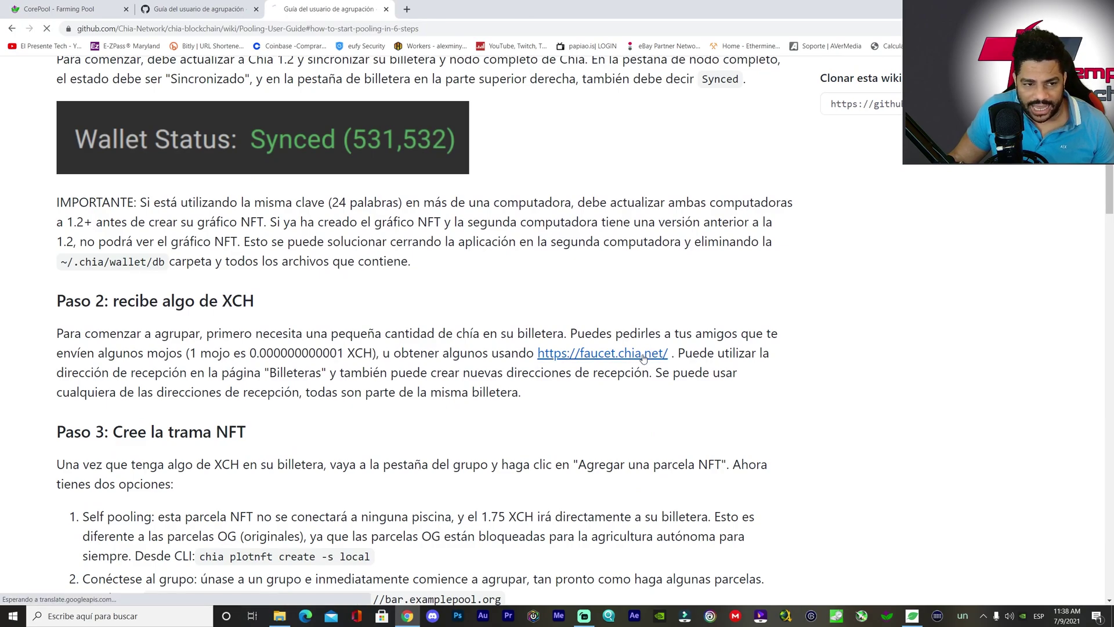
{"action": "left_click", "coordinate": [473, 139]}
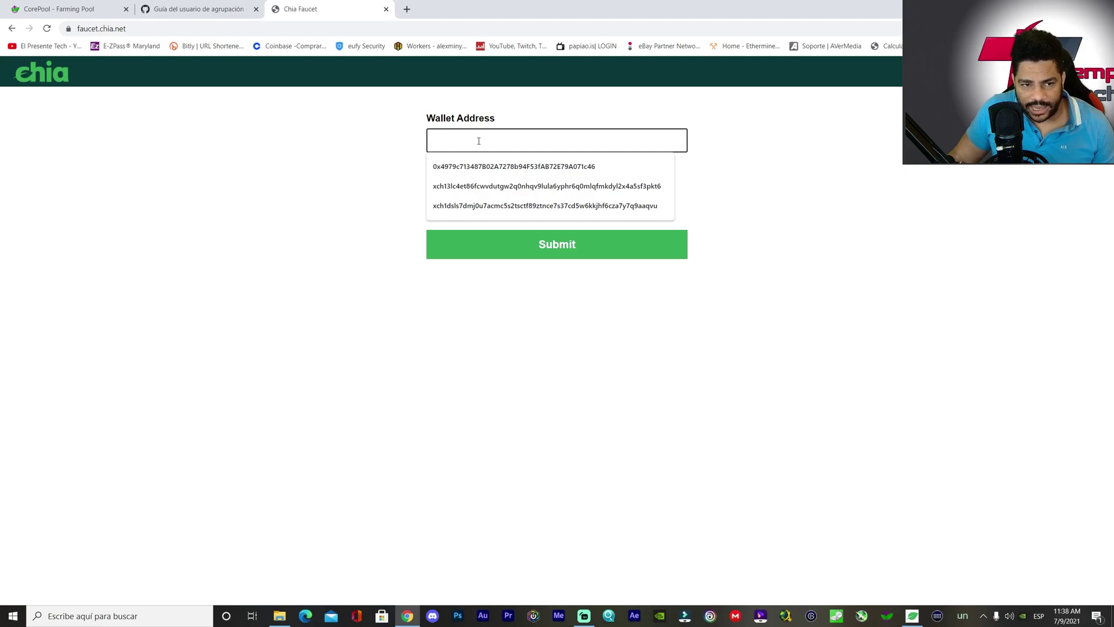
{"action": "left_click", "coordinate": [354, 156]}
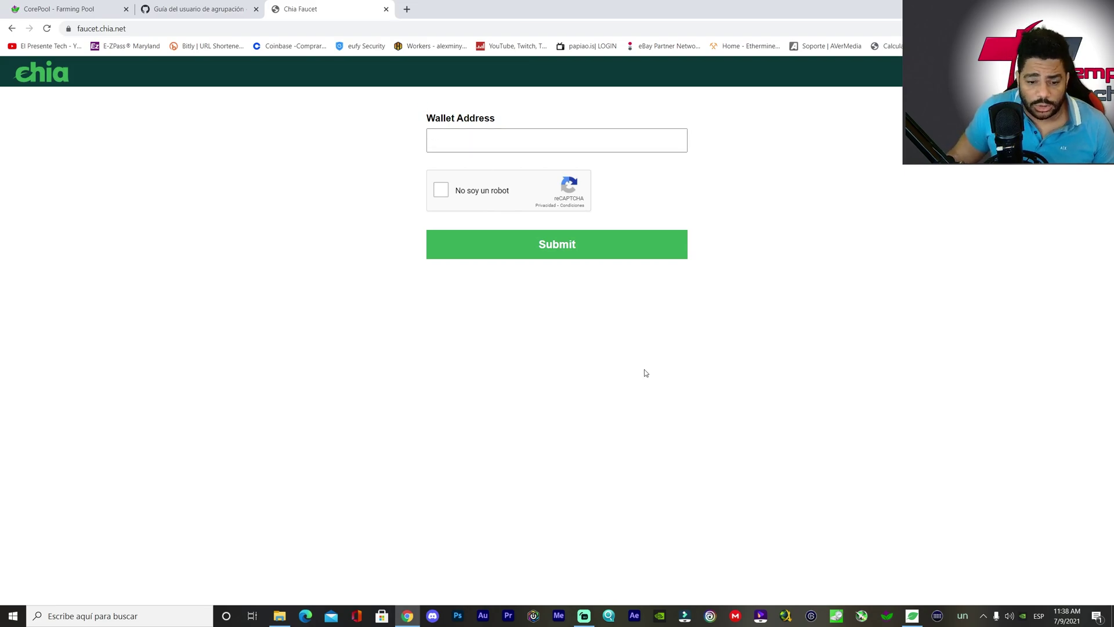
Step: Switch to Chia Blockchain and copy the wallet's receive address
{"action": "left_click", "coordinate": [905, 616]}
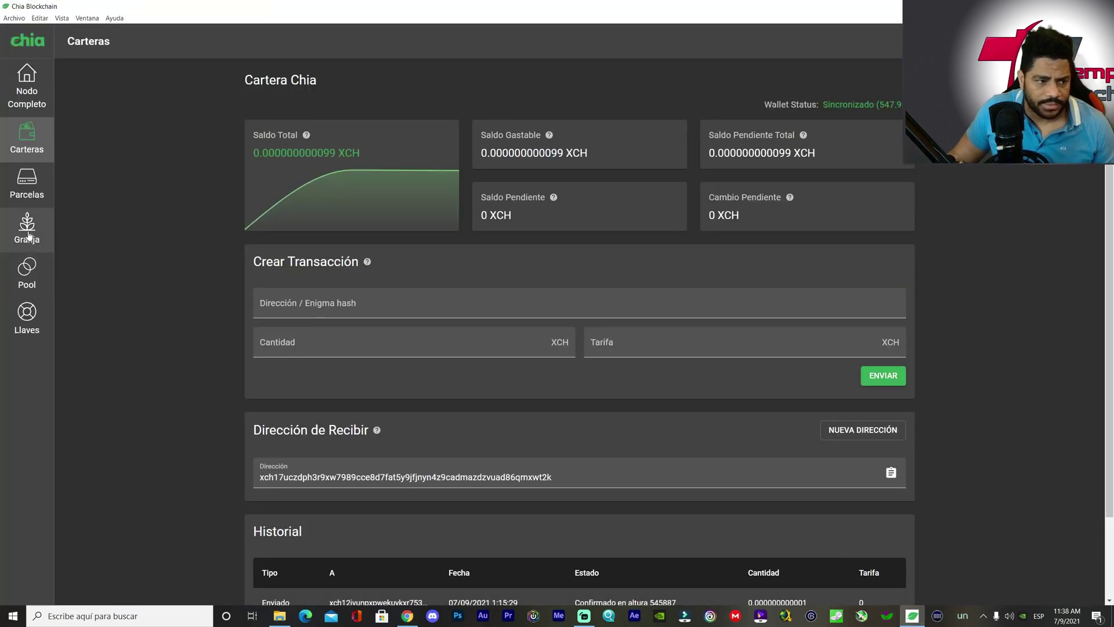
{"action": "scroll", "coordinate": [467, 329], "scroll_direction": "down", "scroll_amount": 2}
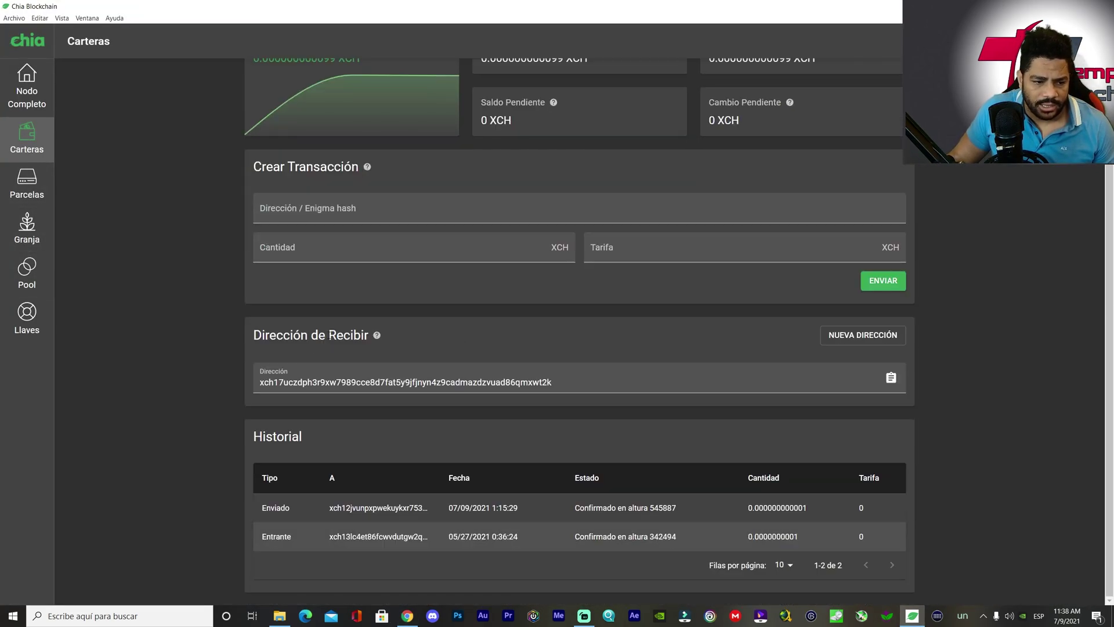
{"action": "left_click", "coordinate": [892, 378]}
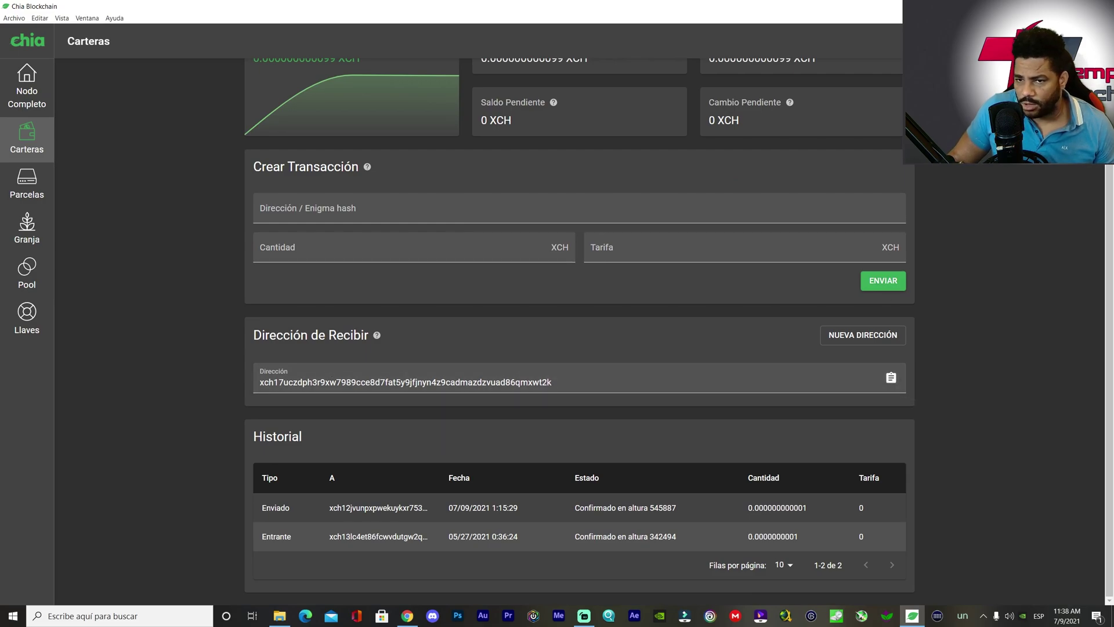
Step: Go back from the faucet to the Pooling User Guide in the browser, read Steps 2 and 3, and translate the page into Spanish
{"action": "key", "text": "alt+Tab"}
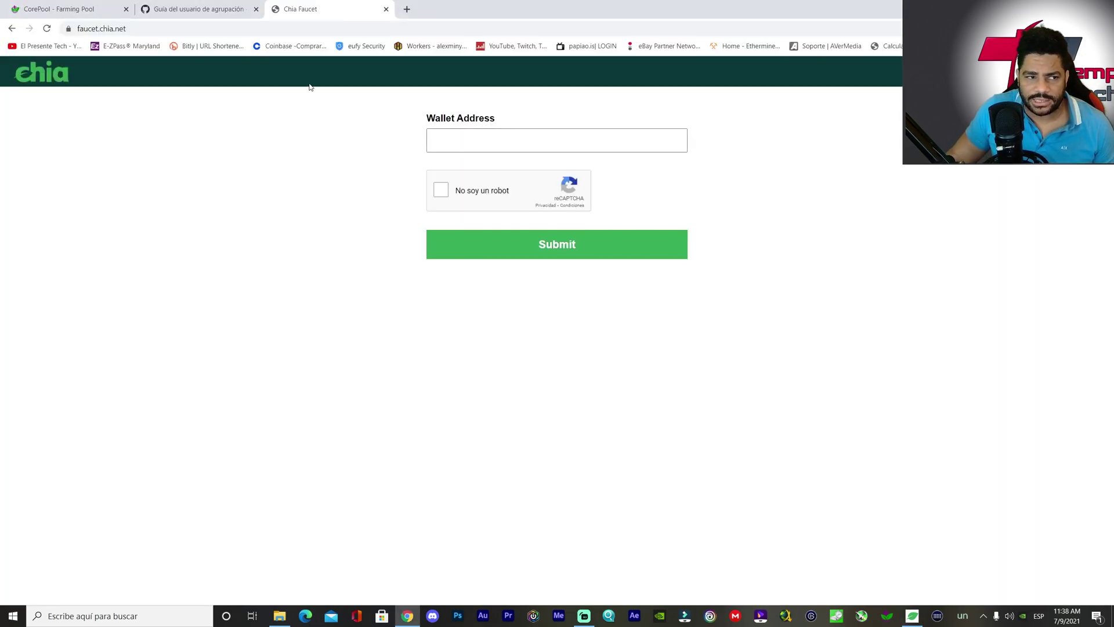
{"action": "key", "text": "alt+Left"}
{"action": "scroll", "coordinate": [423, 330], "scroll_direction": "down", "scroll_amount": 2}
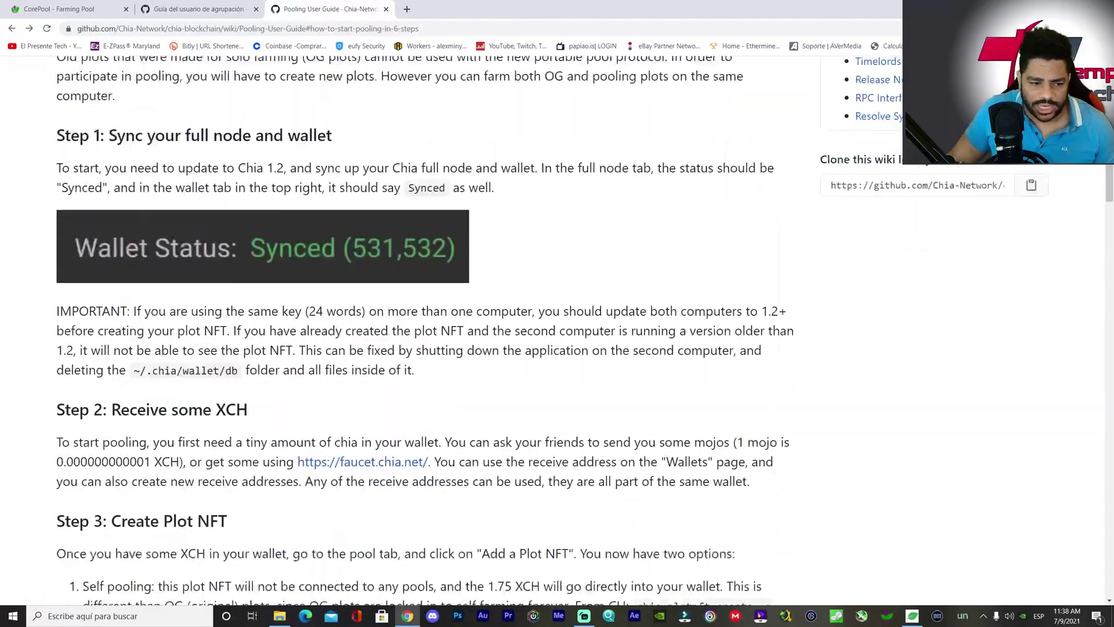
{"action": "scroll", "coordinate": [417, 244], "scroll_direction": "down", "scroll_amount": 3}
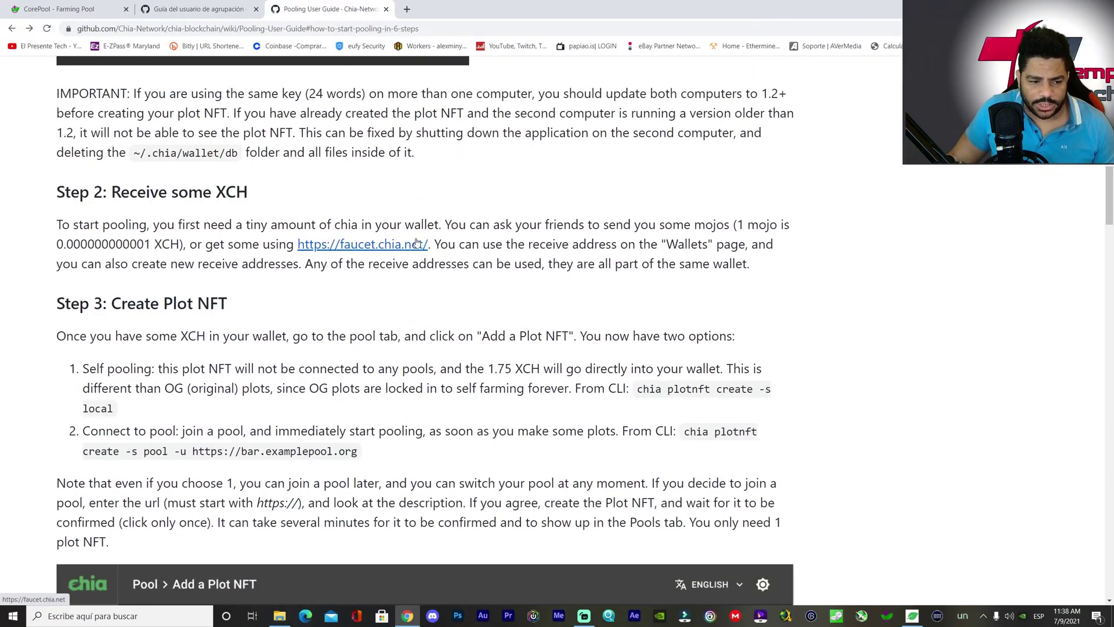
{"action": "scroll", "coordinate": [417, 243], "scroll_direction": "down", "scroll_amount": 2}
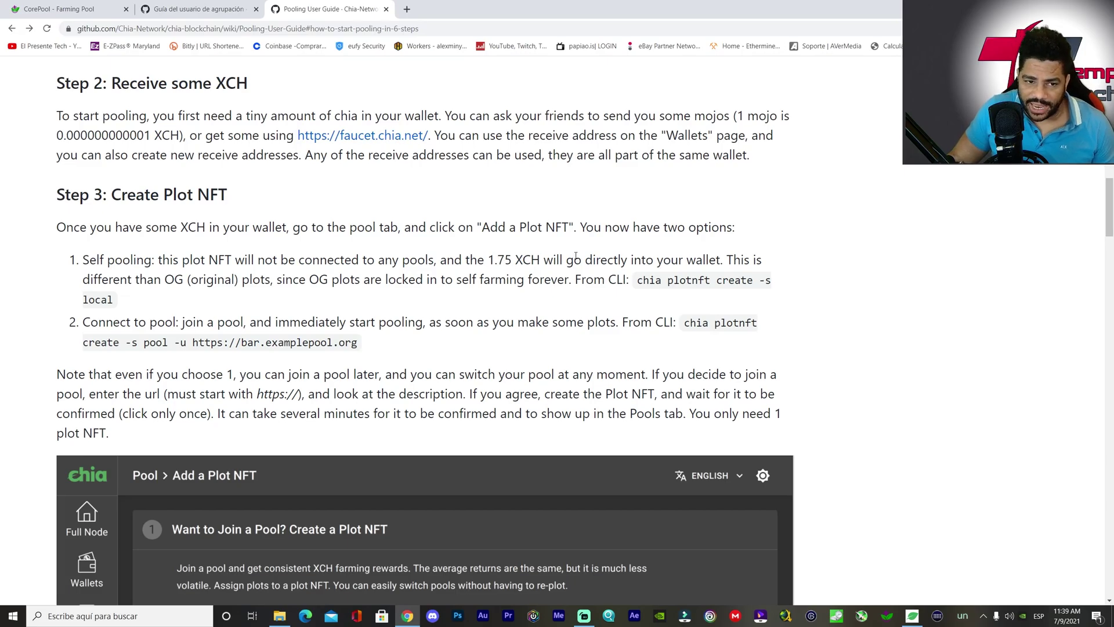
{"action": "right_click", "coordinate": [900, 211]}
{"action": "left_click", "coordinate": [975, 339]}
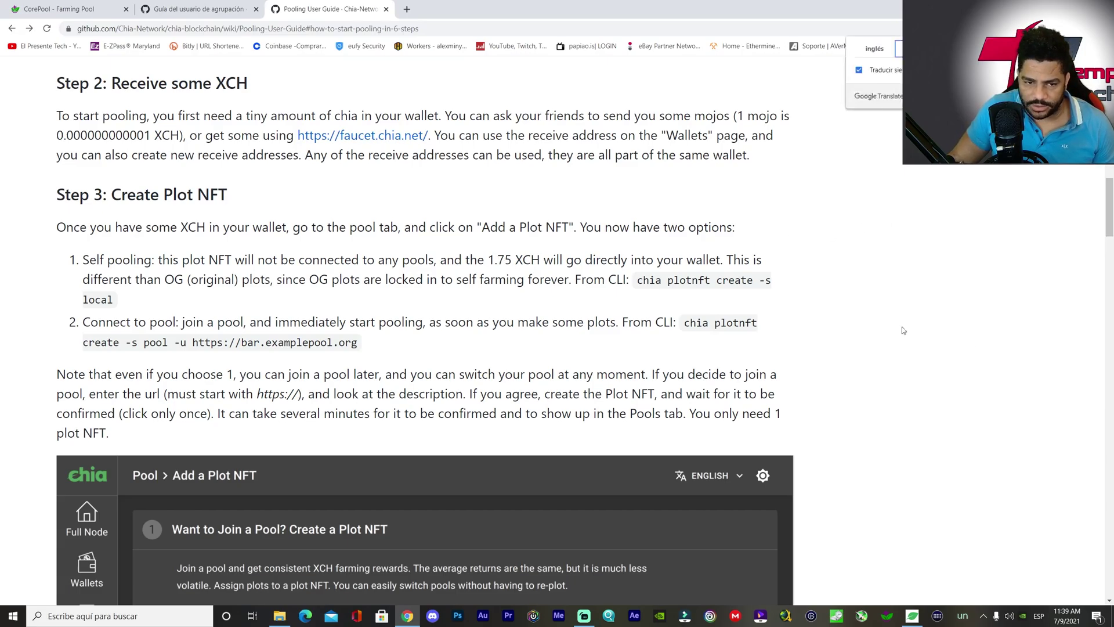
Step: Read the rest of Step 3 in the translated pooling guide and examine its Add a Plot NFT example
{"action": "scroll", "coordinate": [613, 266], "scroll_direction": "down", "scroll_amount": 3}
{"action": "scroll", "coordinate": [610, 264], "scroll_direction": "down", "scroll_amount": 3}
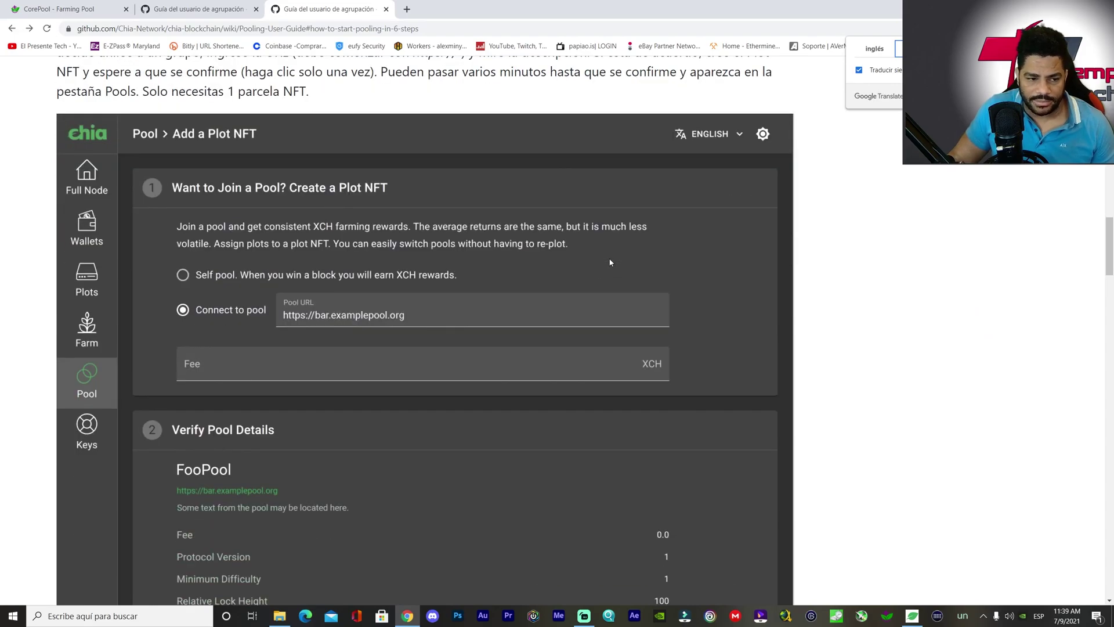
{"action": "scroll", "coordinate": [343, 248], "scroll_direction": "down", "scroll_amount": 1}
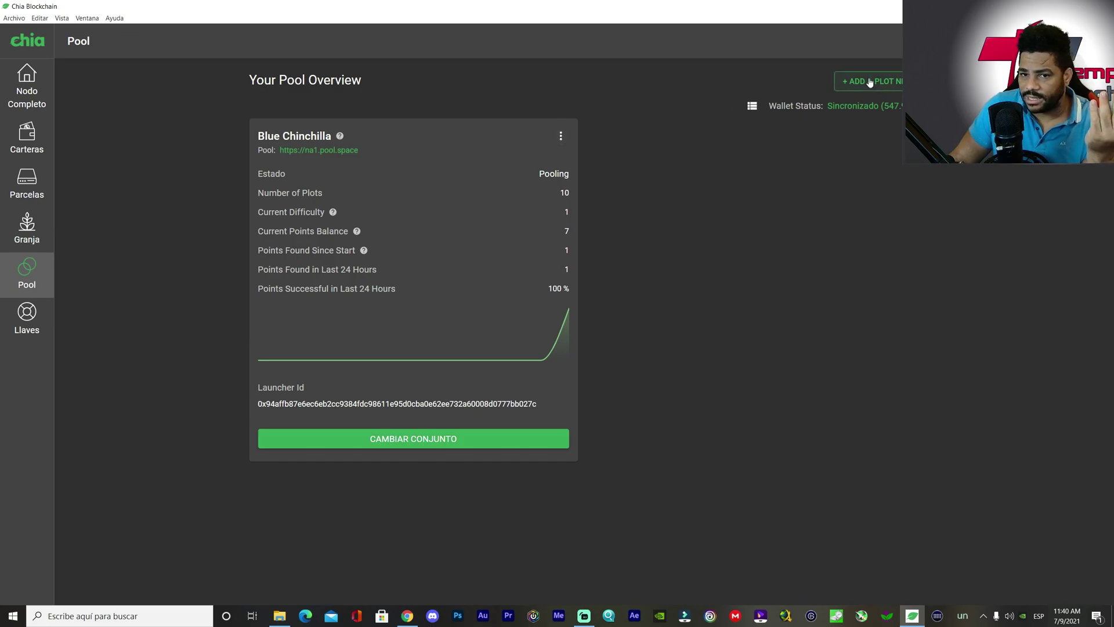
Step: Open the add-plot form for the Blue Chinchilla plot NFT and choose the 101.4GiB (k=32) plot size
{"action": "left_click", "coordinate": [562, 136]}
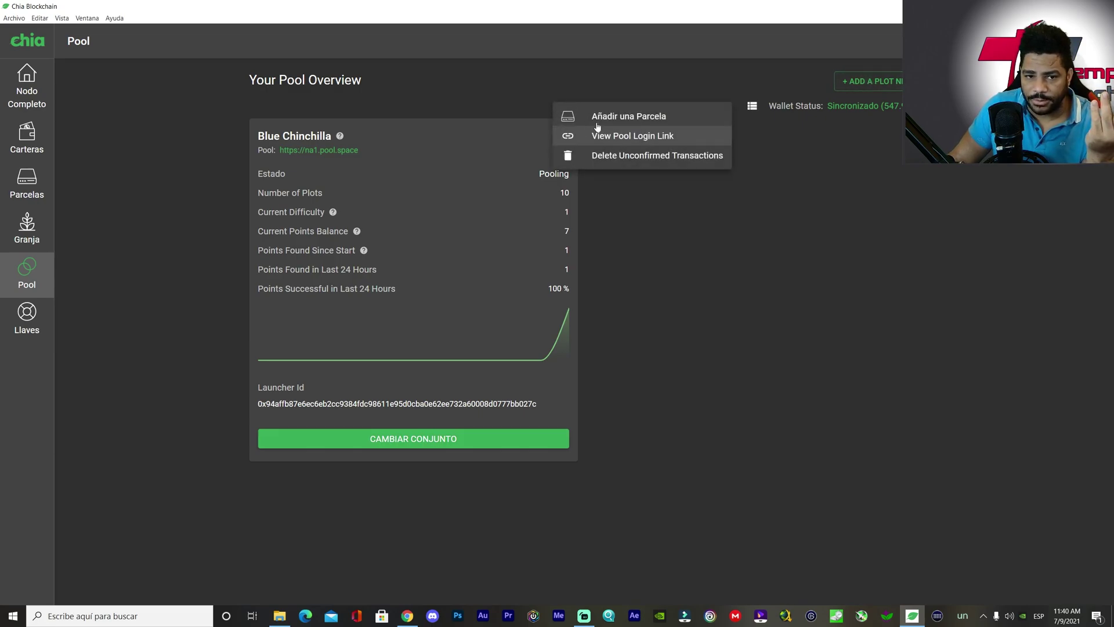
{"action": "left_click", "coordinate": [622, 117]}
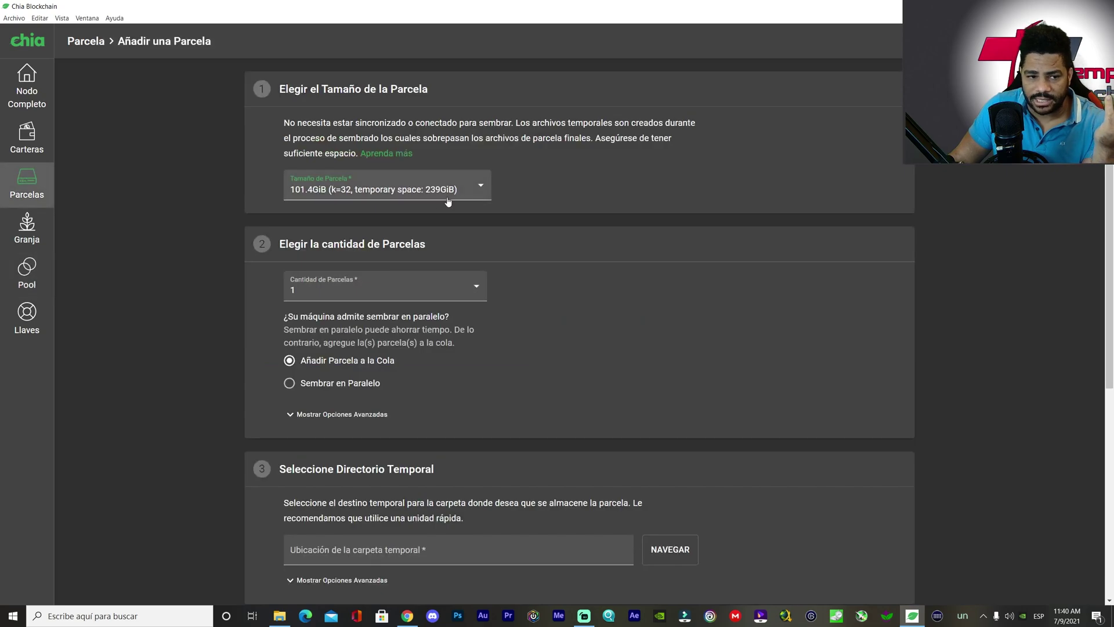
{"action": "left_click", "coordinate": [394, 193]}
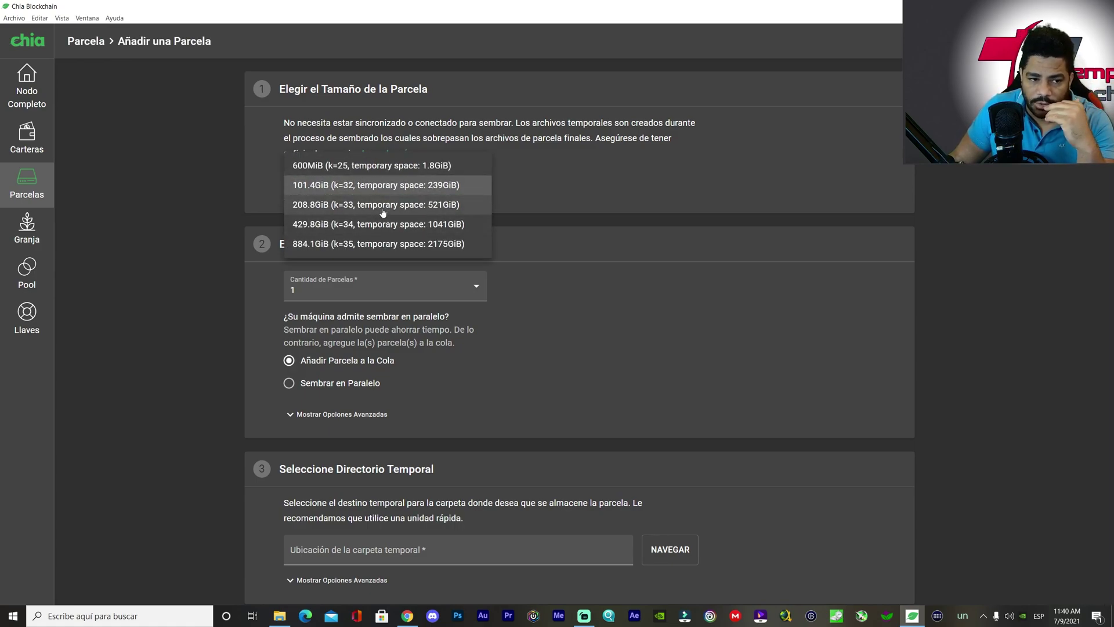
{"action": "left_click", "coordinate": [441, 186]}
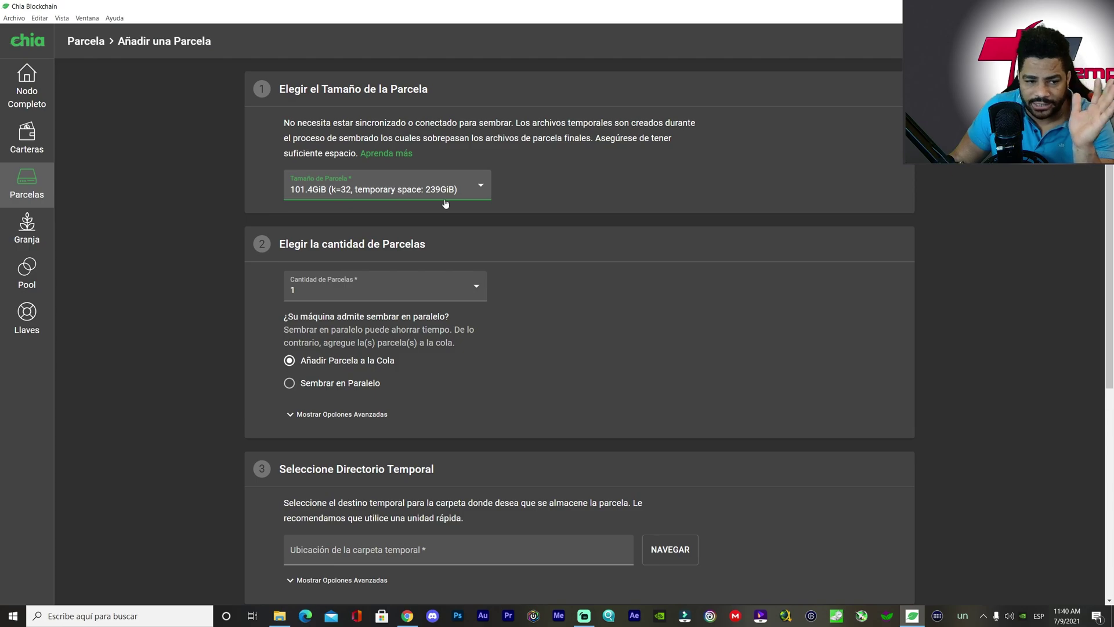
Step: Set the new plot to be plotted in parallel (Sembrar en Paralelo) instead of queued
{"action": "scroll", "coordinate": [446, 203], "scroll_direction": "down", "scroll_amount": 2}
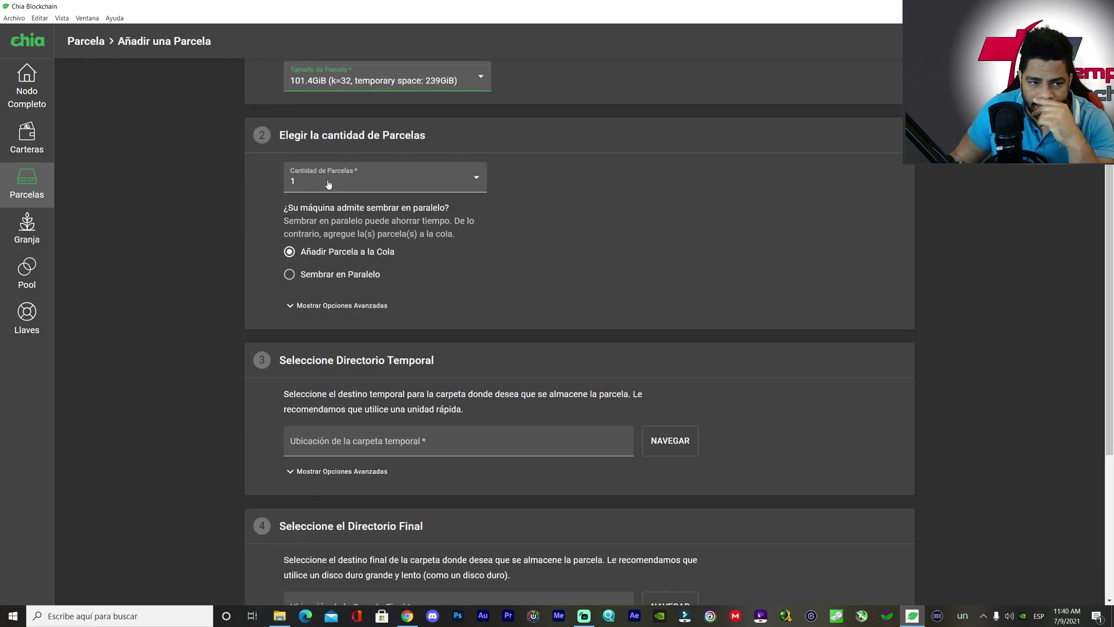
{"action": "left_click", "coordinate": [311, 273]}
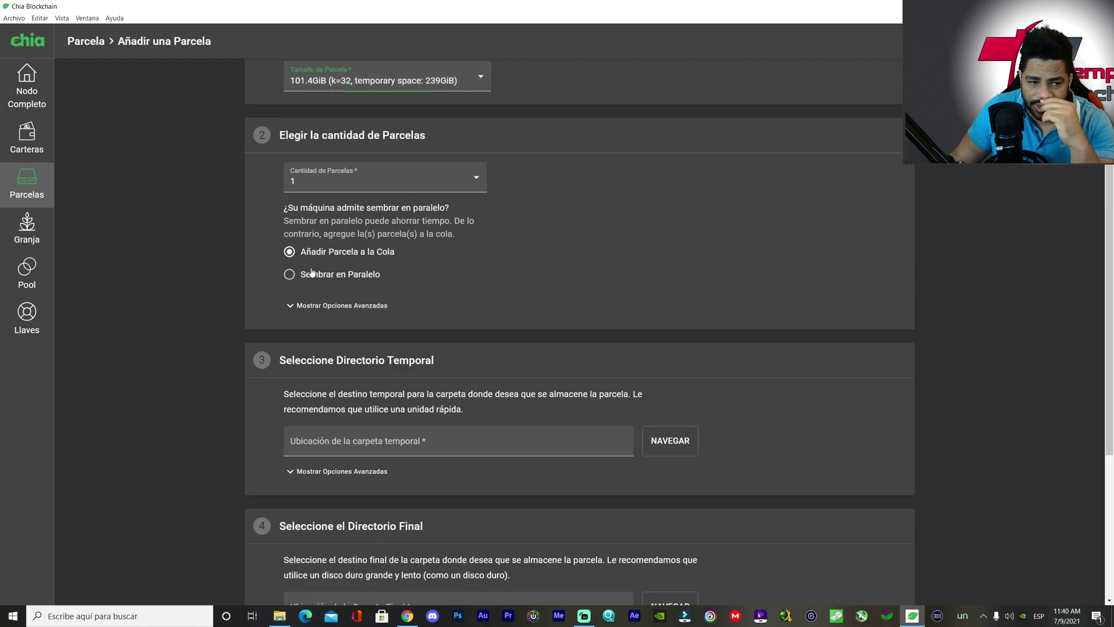
{"action": "left_click", "coordinate": [310, 254]}
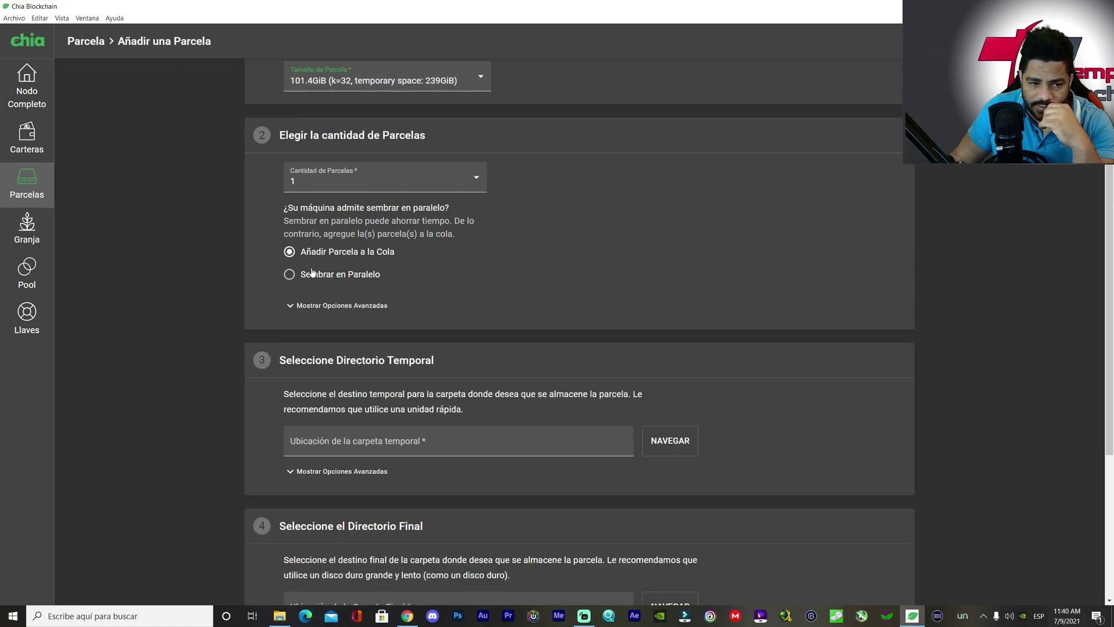
{"action": "left_click", "coordinate": [316, 276]}
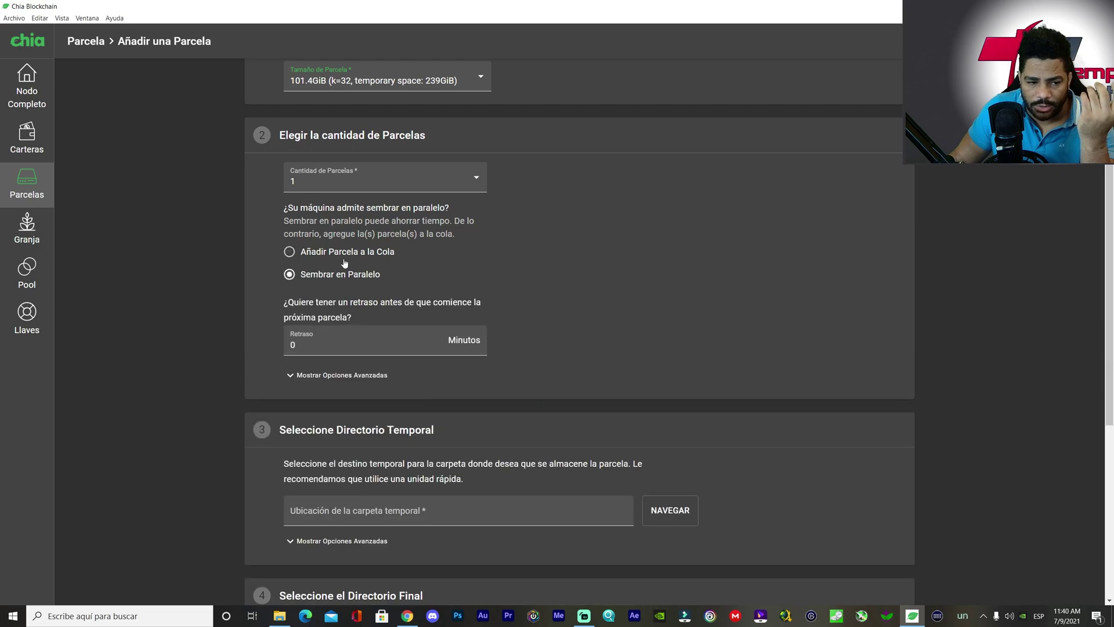
Step: Show the advanced options for the plot quantity section and set the thread count (Cantidad de hilos) to 3
{"action": "scroll", "coordinate": [344, 293], "scroll_direction": "down", "scroll_amount": 4}
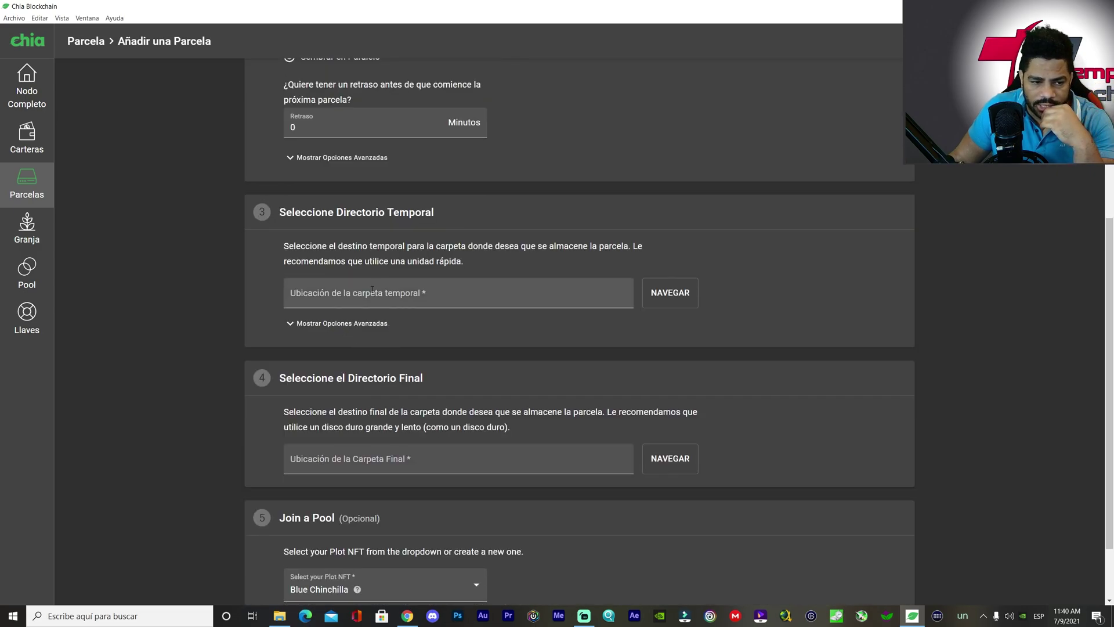
{"action": "scroll", "coordinate": [341, 267], "scroll_direction": "up", "scroll_amount": 2}
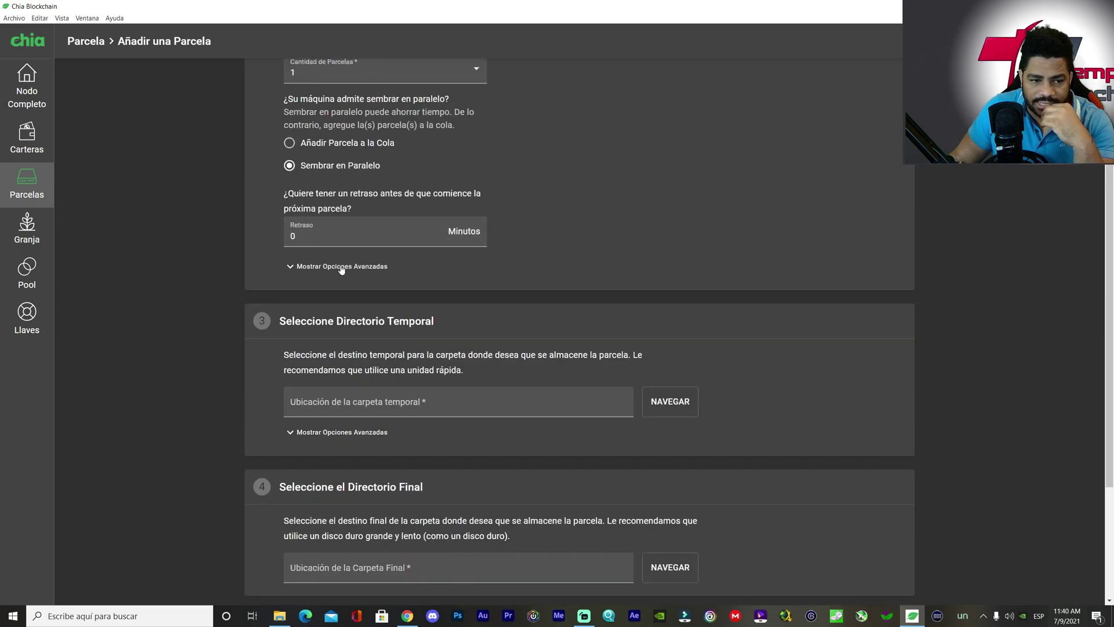
{"action": "left_click", "coordinate": [341, 267]}
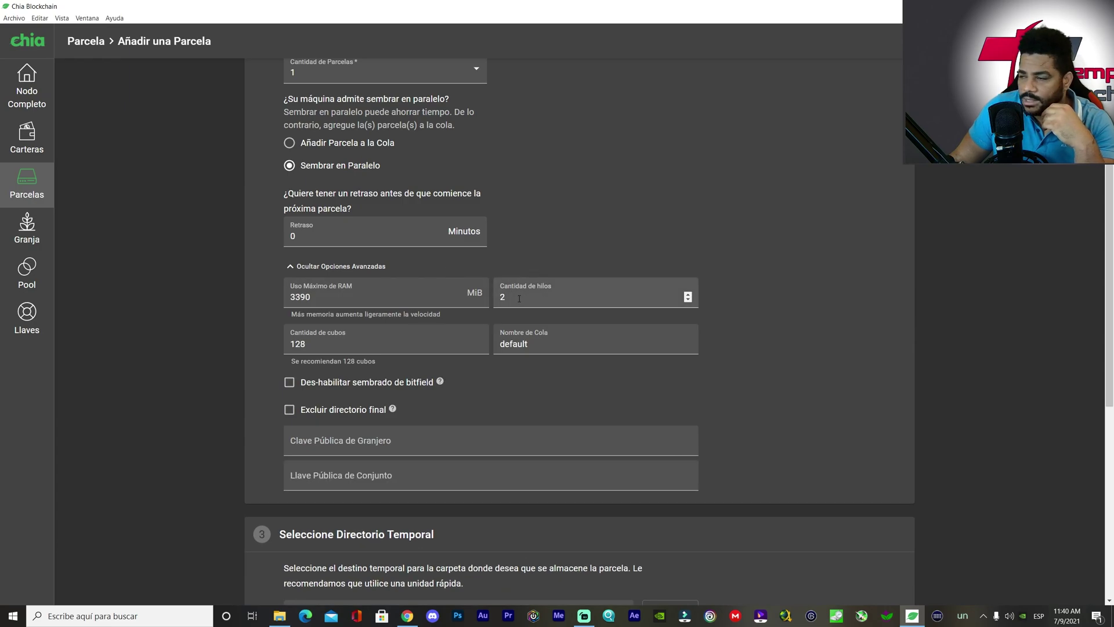
{"action": "scroll", "coordinate": [441, 299], "scroll_direction": "down", "scroll_amount": 2}
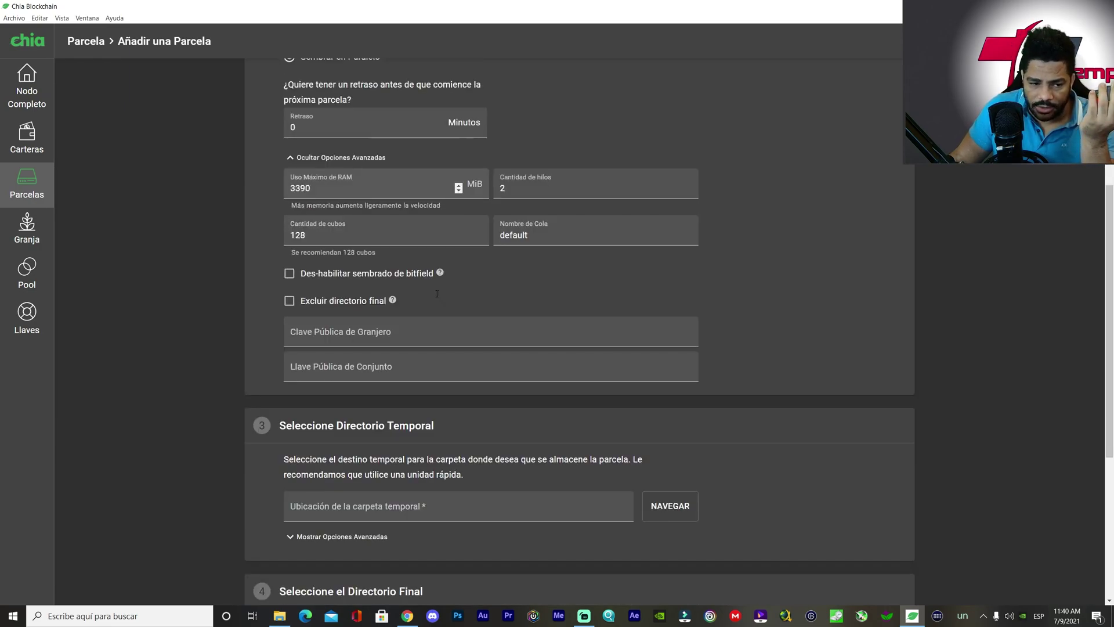
{"action": "scroll", "coordinate": [411, 301], "scroll_direction": "down", "scroll_amount": 1}
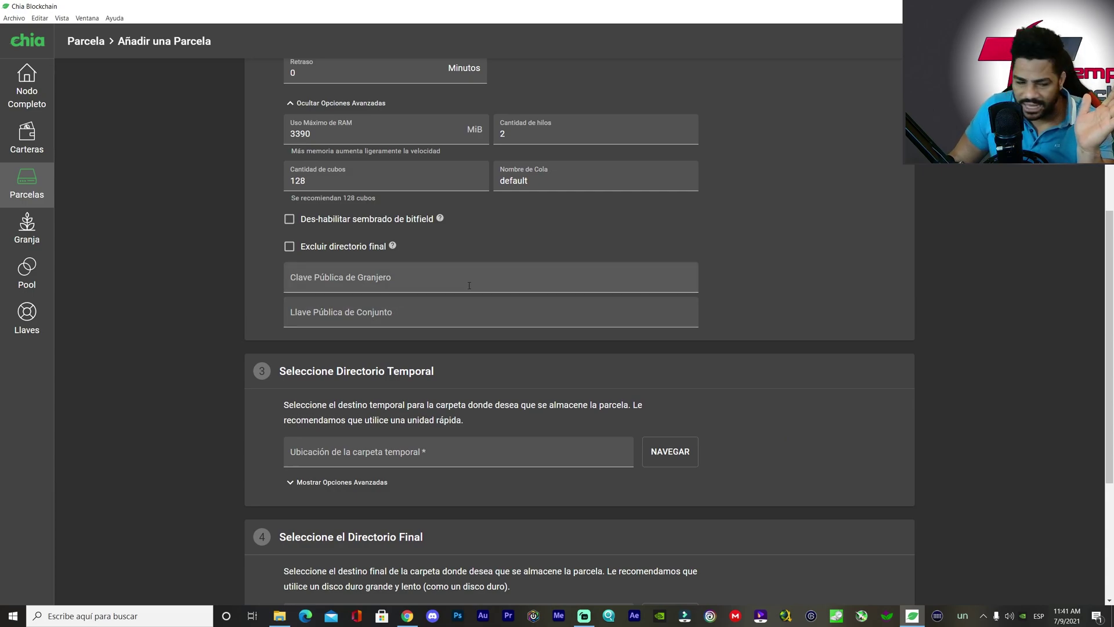
{"action": "scroll", "coordinate": [469, 285], "scroll_direction": "down", "scroll_amount": 4}
{"action": "scroll", "coordinate": [469, 285], "scroll_direction": "up", "scroll_amount": 2}
{"action": "scroll", "coordinate": [470, 290], "scroll_direction": "up", "scroll_amount": 4}
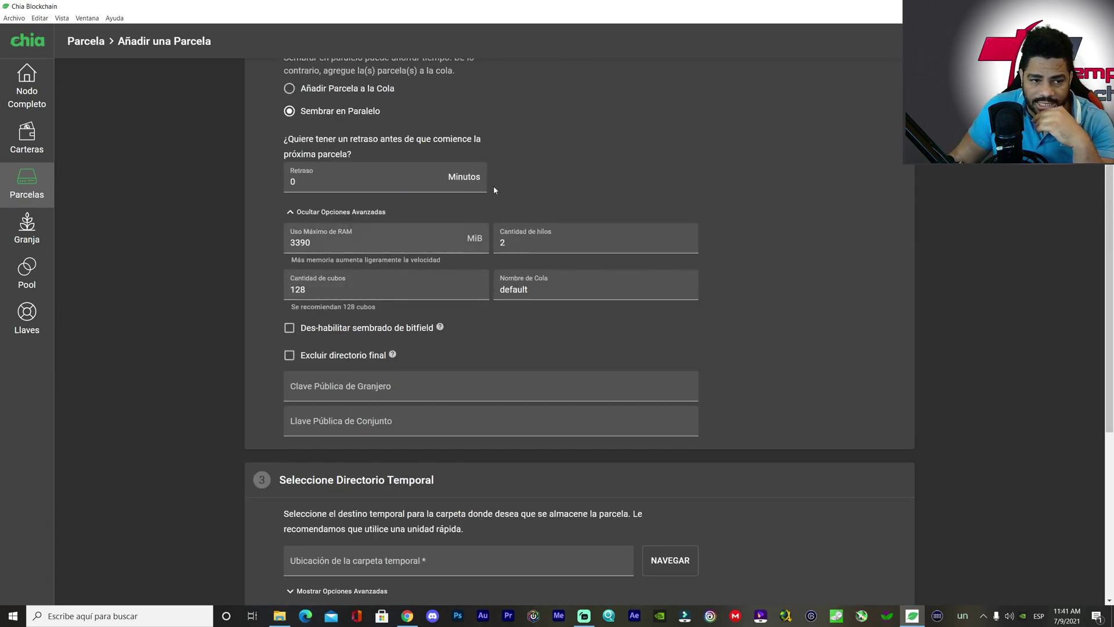
{"action": "double_click", "coordinate": [511, 244]}
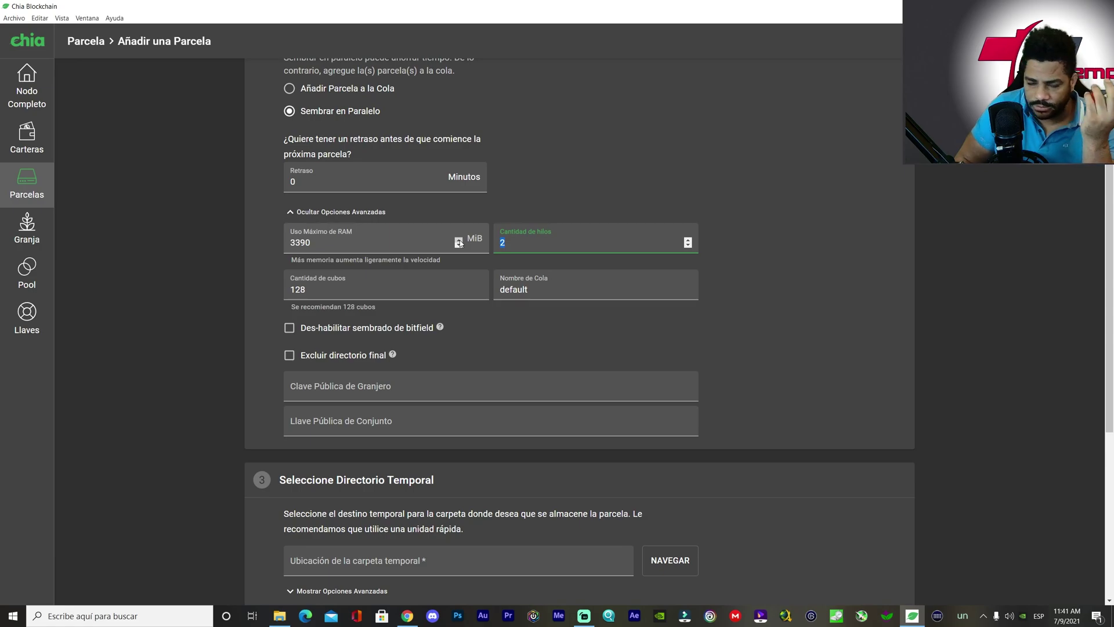
{"action": "type", "text": "3"}
{"action": "left_click", "coordinate": [777, 207]}
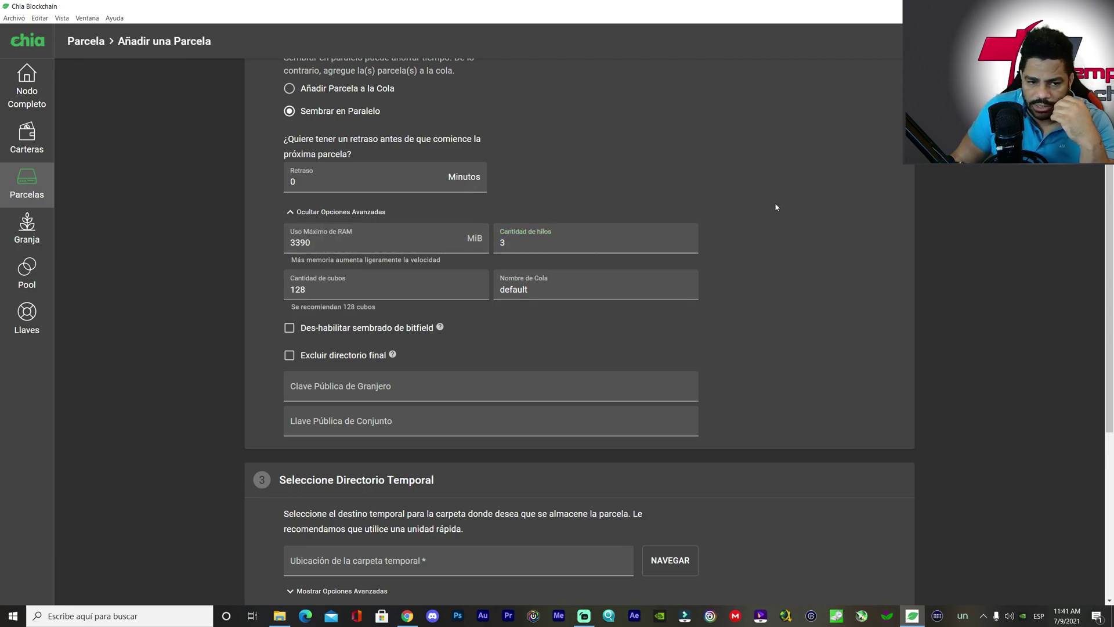
Step: Review the temporary and final directory sections and inspect the plot NFT choices under Join a Pool, keeping Blue Chinchilla selected
{"action": "scroll", "coordinate": [687, 197], "scroll_direction": "down", "scroll_amount": 3}
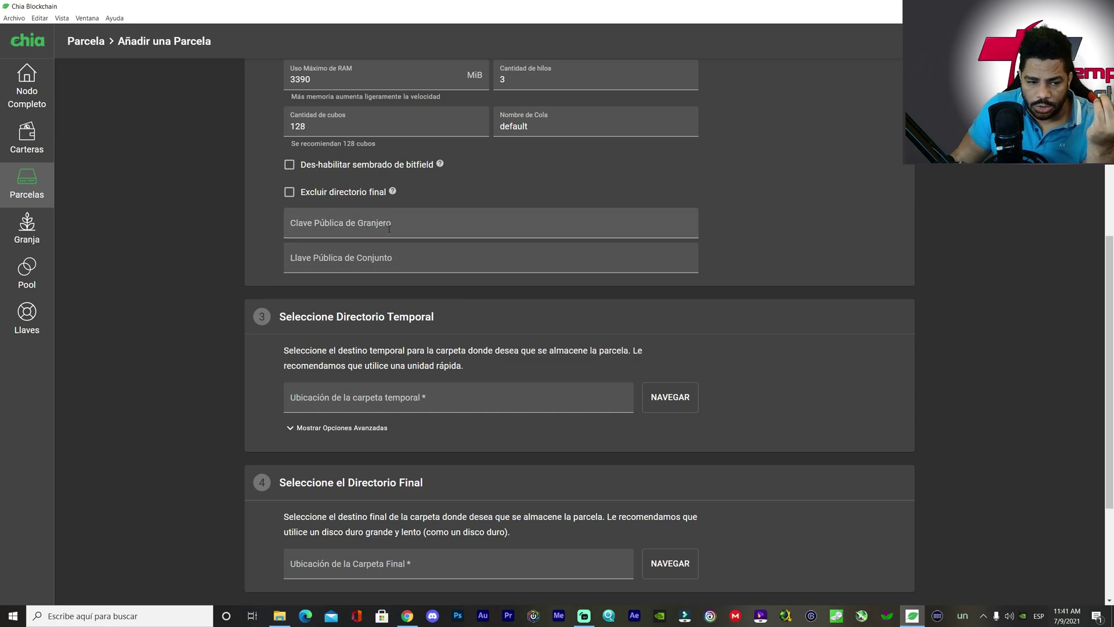
{"action": "scroll", "coordinate": [390, 229], "scroll_direction": "down", "scroll_amount": 2}
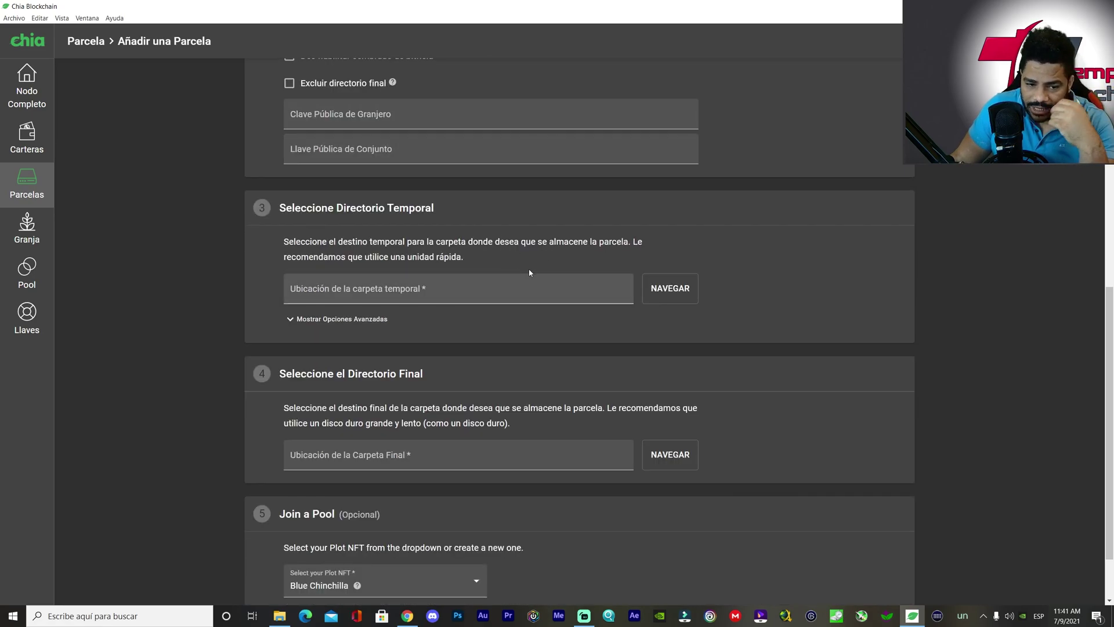
{"action": "scroll", "coordinate": [529, 273], "scroll_direction": "down", "scroll_amount": 2}
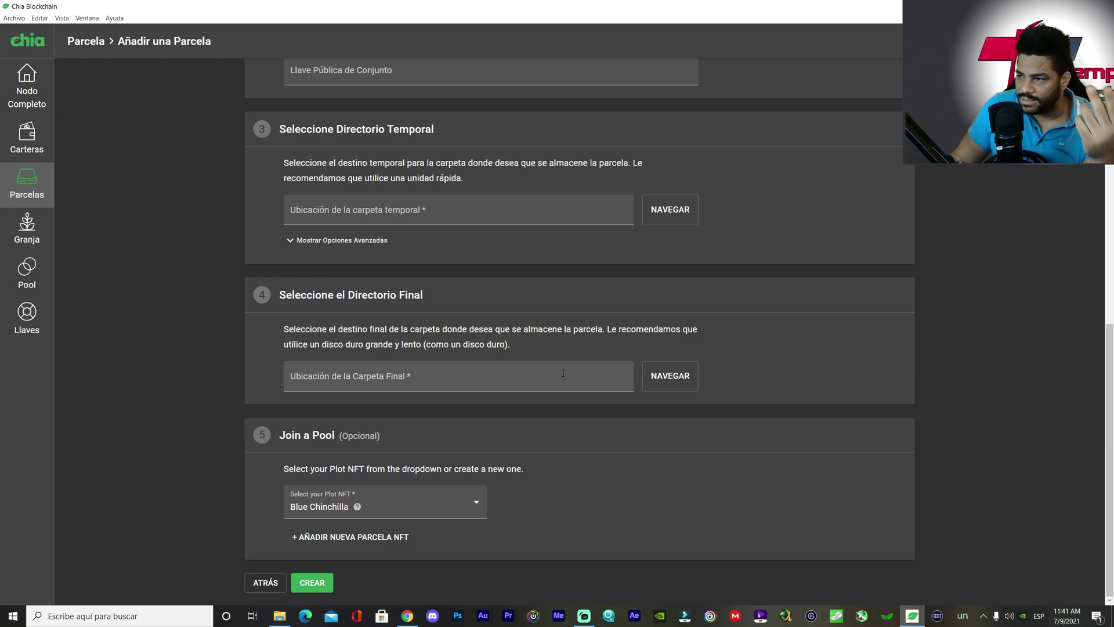
{"action": "left_click", "coordinate": [385, 510]}
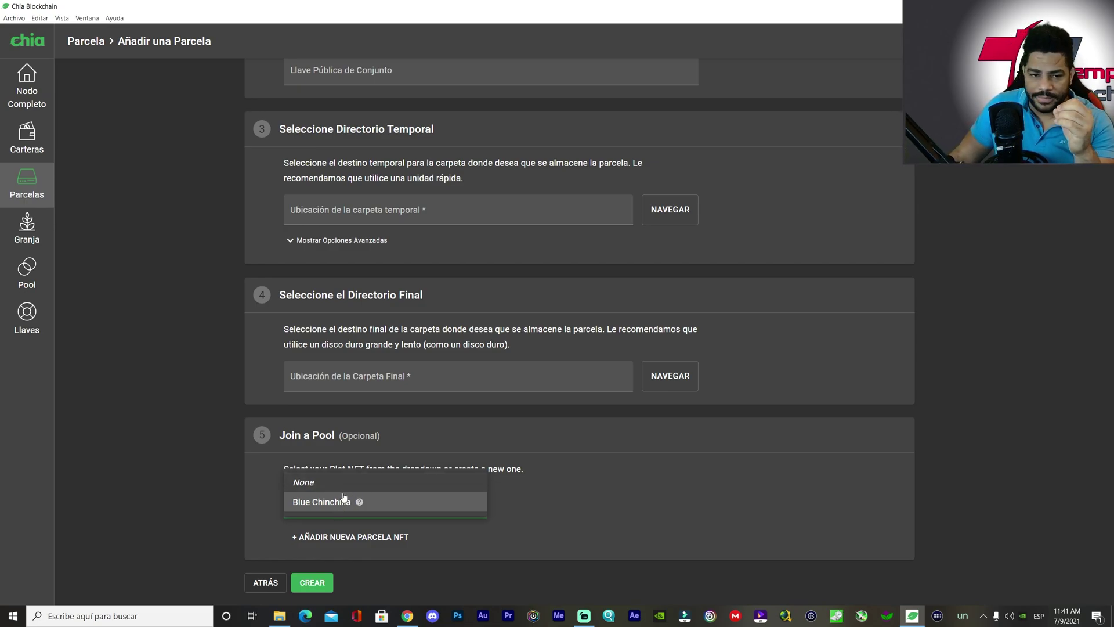
{"action": "left_click", "coordinate": [892, 340]}
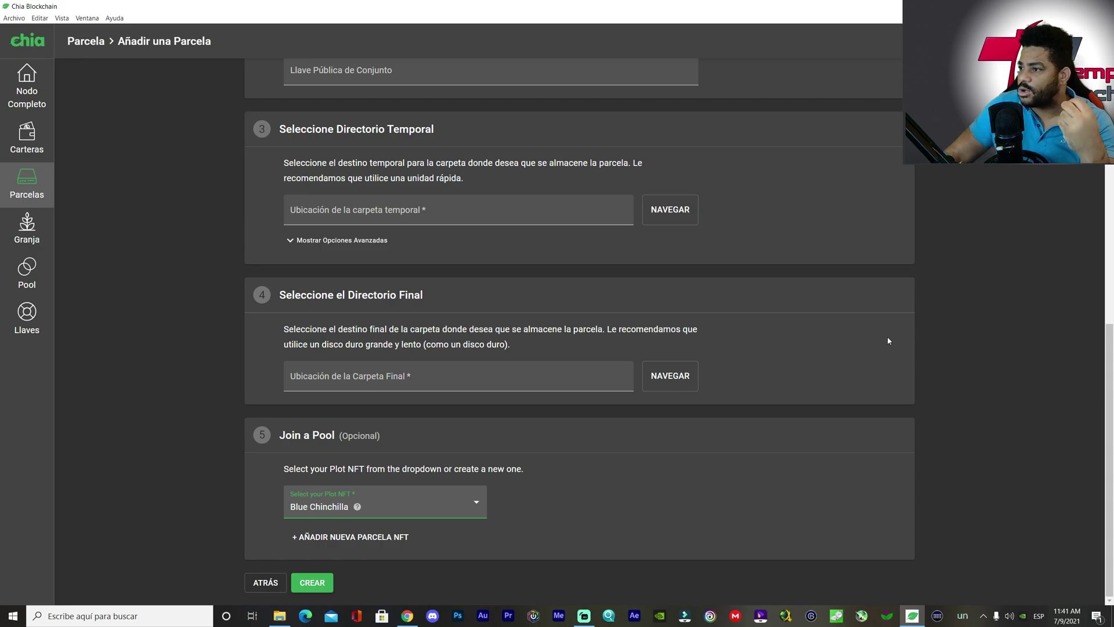
Step: Leave the add-plot form, view the harvester plots, and examine the list of registered plot directories before closing it
{"action": "left_click", "coordinate": [26, 231]}
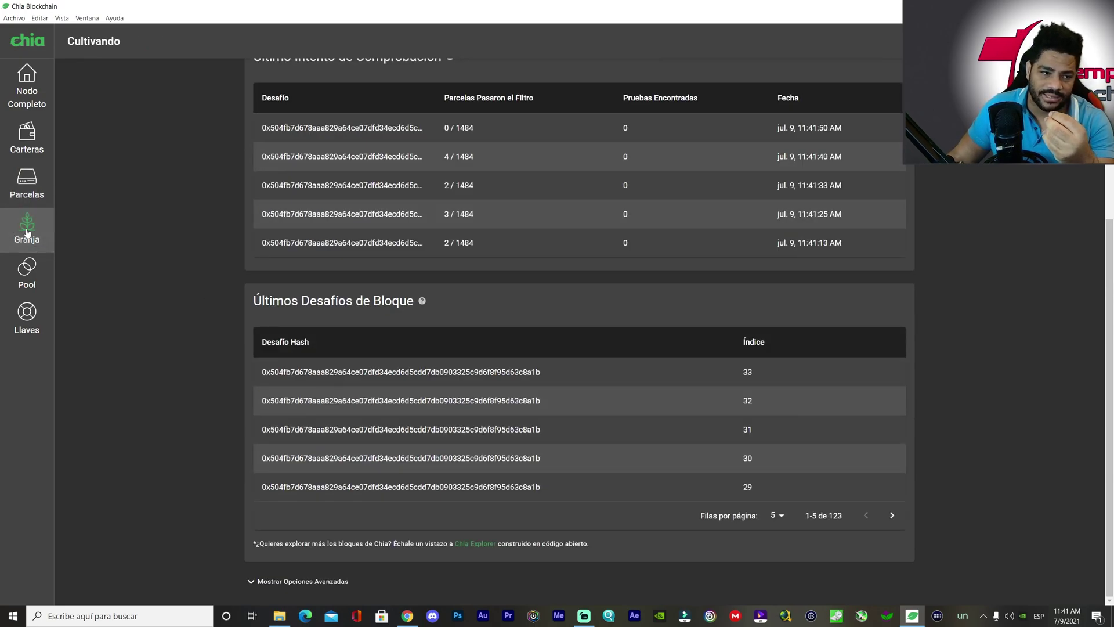
{"action": "left_click", "coordinate": [27, 183]}
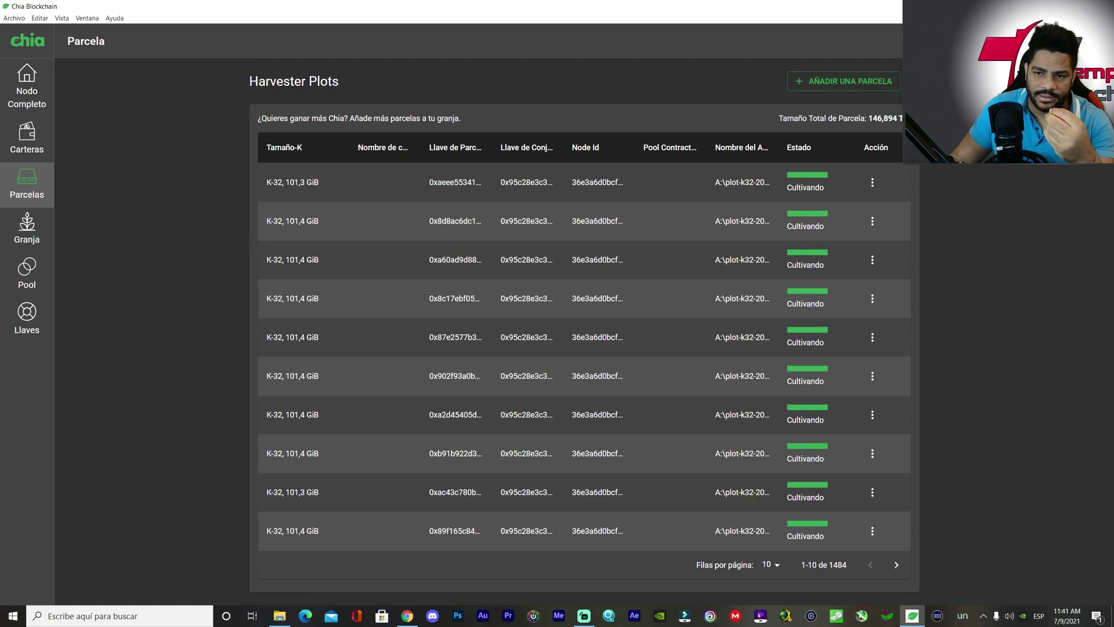
{"action": "left_click", "coordinate": [845, 81]}
{"action": "scroll", "coordinate": [443, 336], "scroll_direction": "down", "scroll_amount": 5}
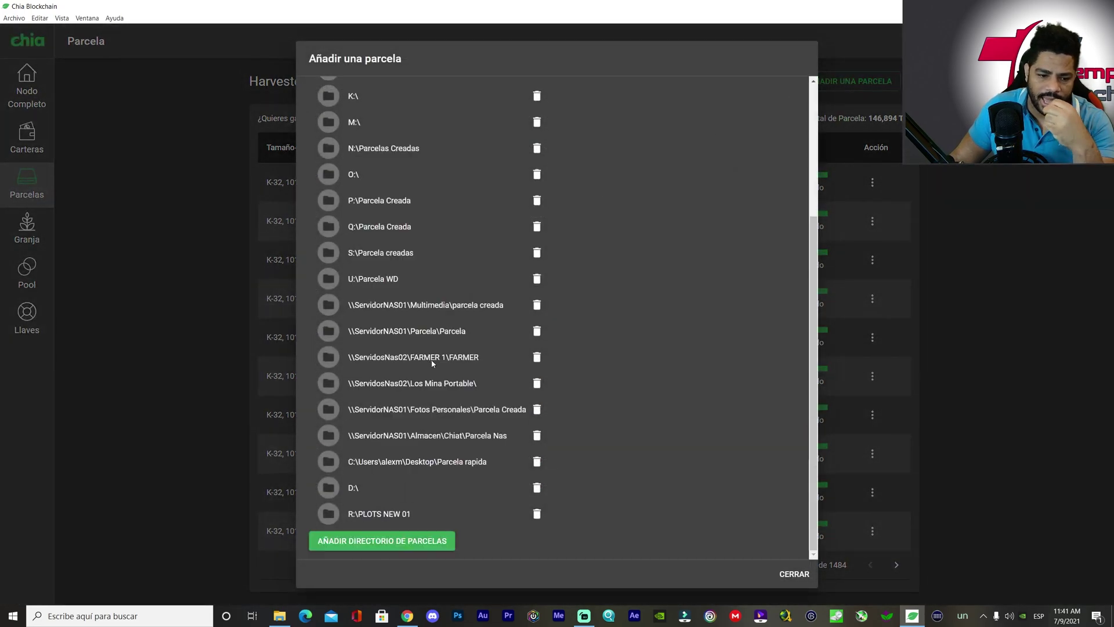
{"action": "scroll", "coordinate": [444, 351], "scroll_direction": "up", "scroll_amount": 2}
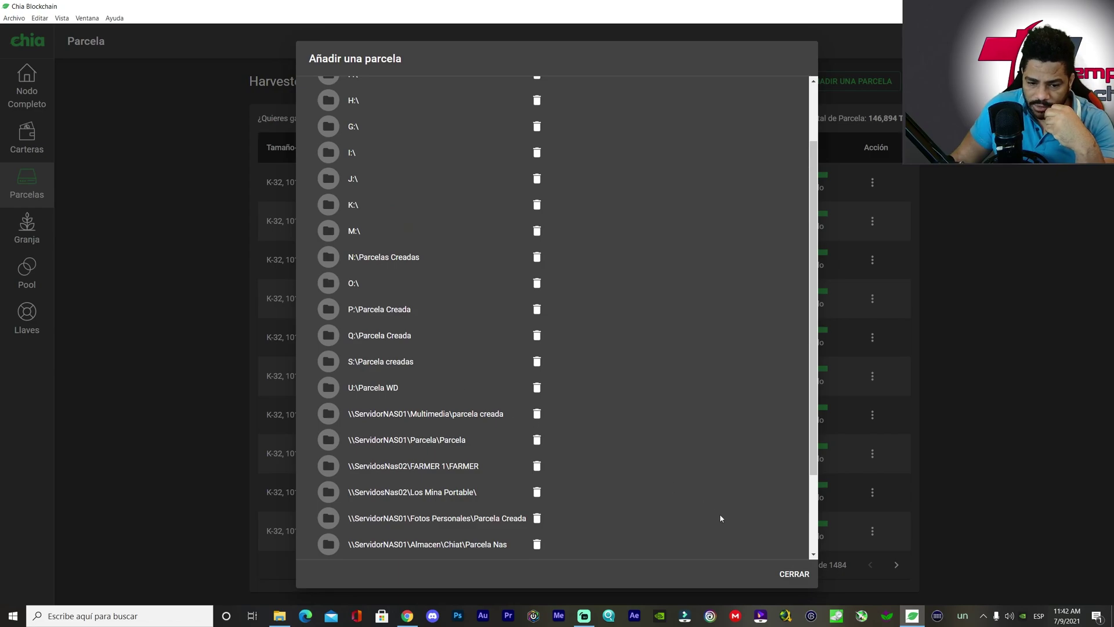
{"action": "left_click", "coordinate": [793, 574]}
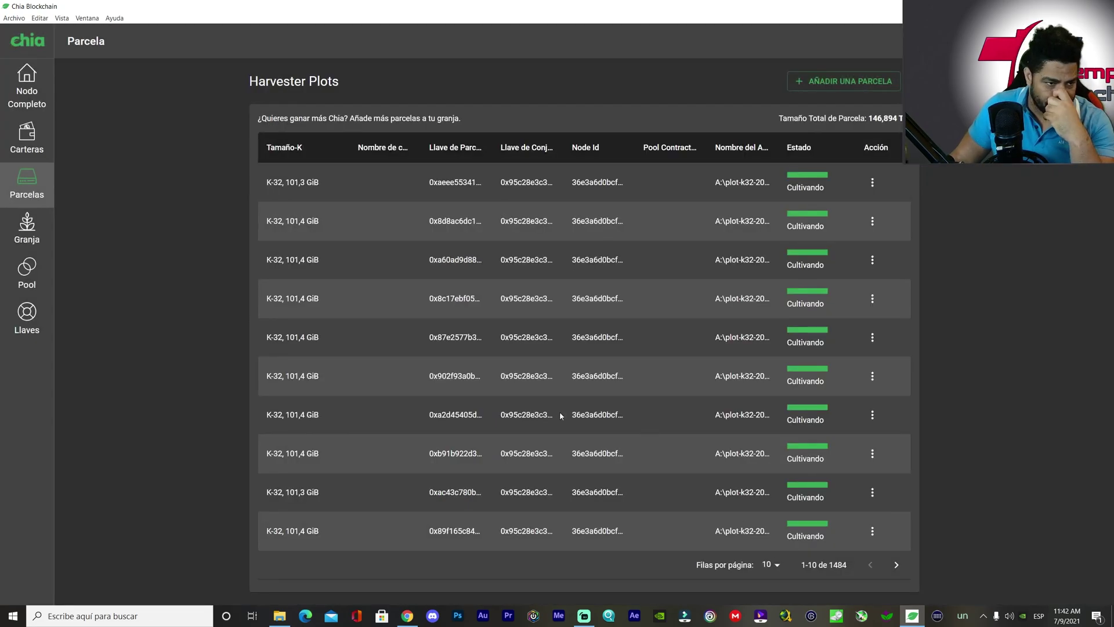
Step: Check the farm overview, switch to the CorePool dashboard in the browser, and reload it to view the updated balance and plot count
{"action": "left_click", "coordinate": [27, 229]}
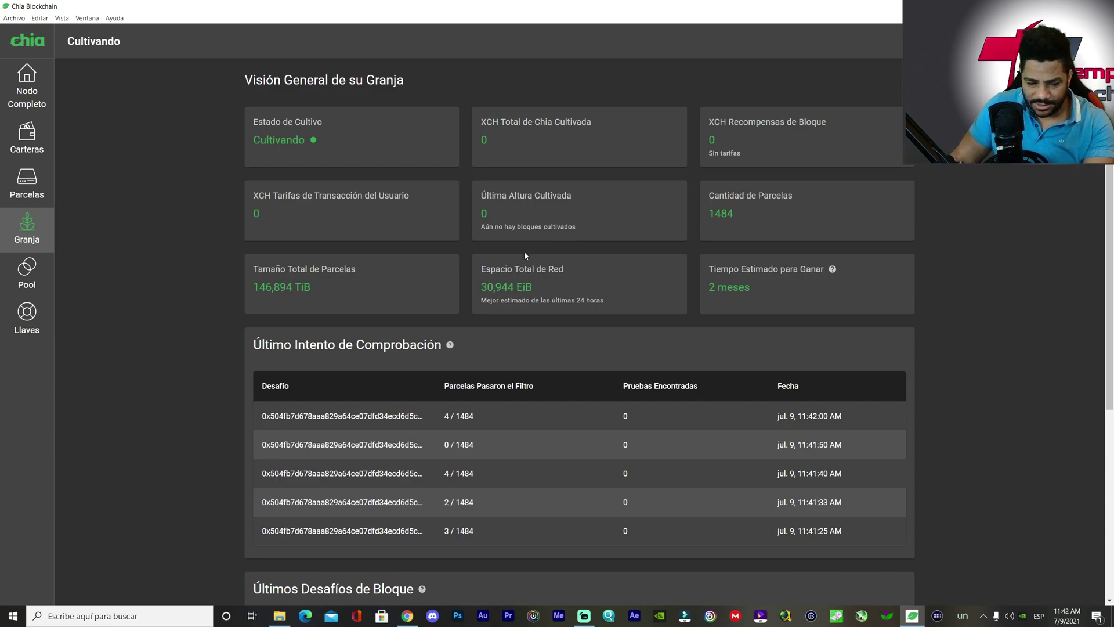
{"action": "left_click", "coordinate": [408, 616]}
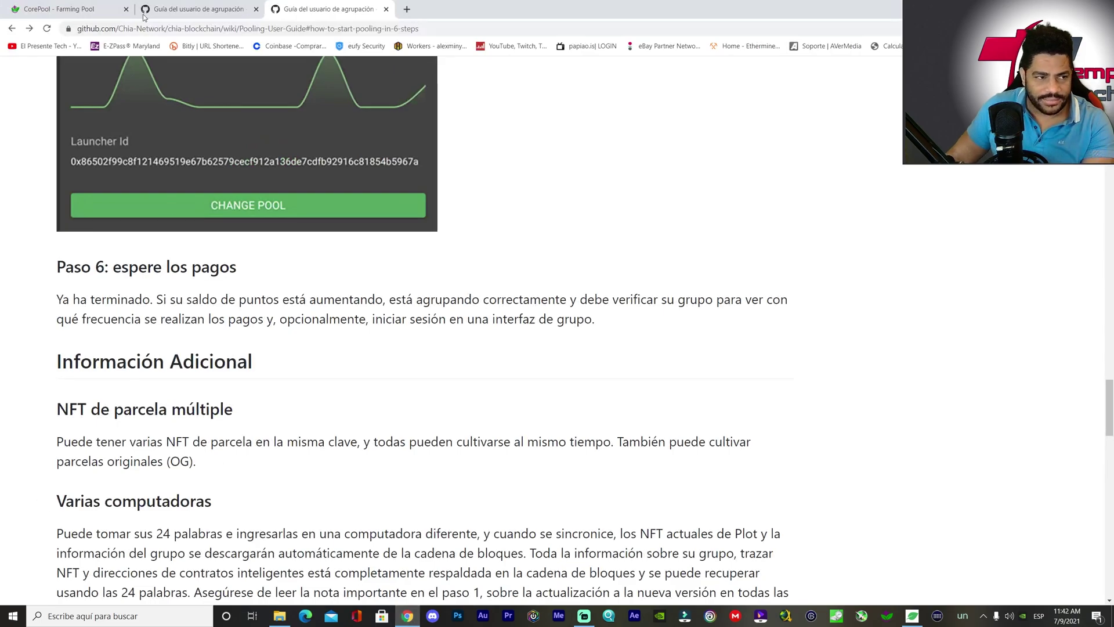
{"action": "left_click", "coordinate": [88, 9]}
{"action": "right_click", "coordinate": [969, 168]}
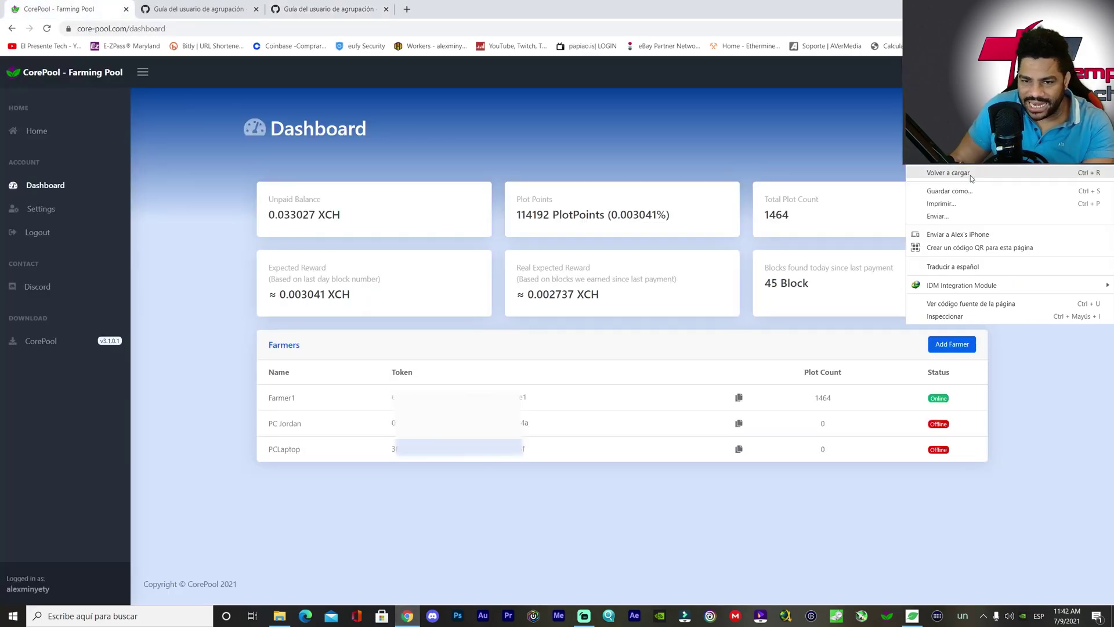
{"action": "left_click", "coordinate": [970, 174]}
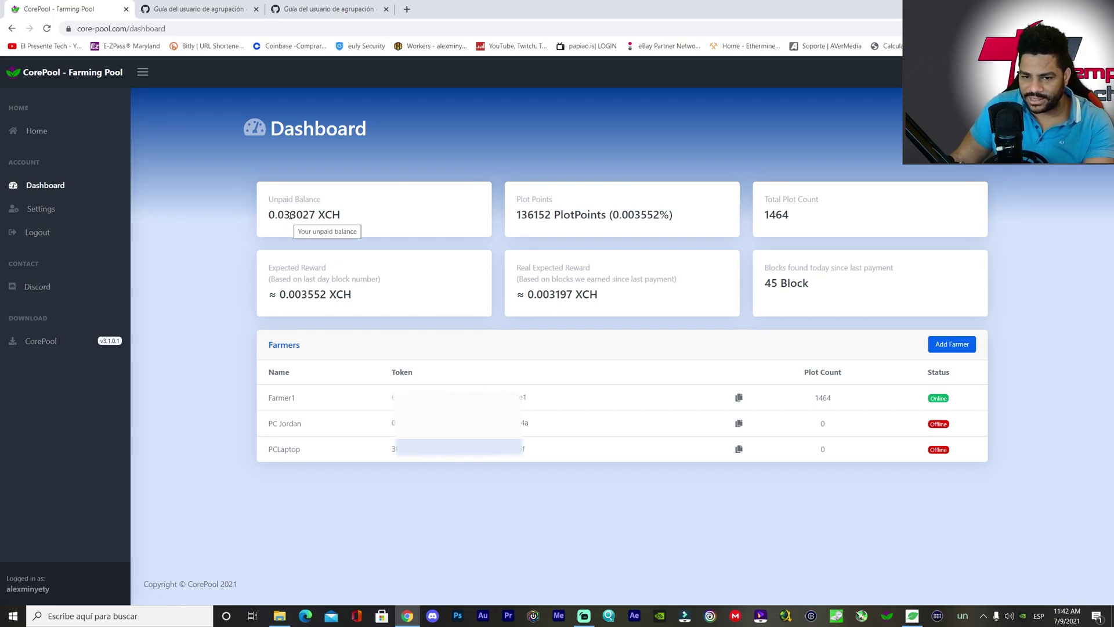
Step: Switch to Chia Blockchain to check the Blue Chinchilla pool overview, and return to the CorePool dashboard in the browser
{"action": "left_click", "coordinate": [914, 616]}
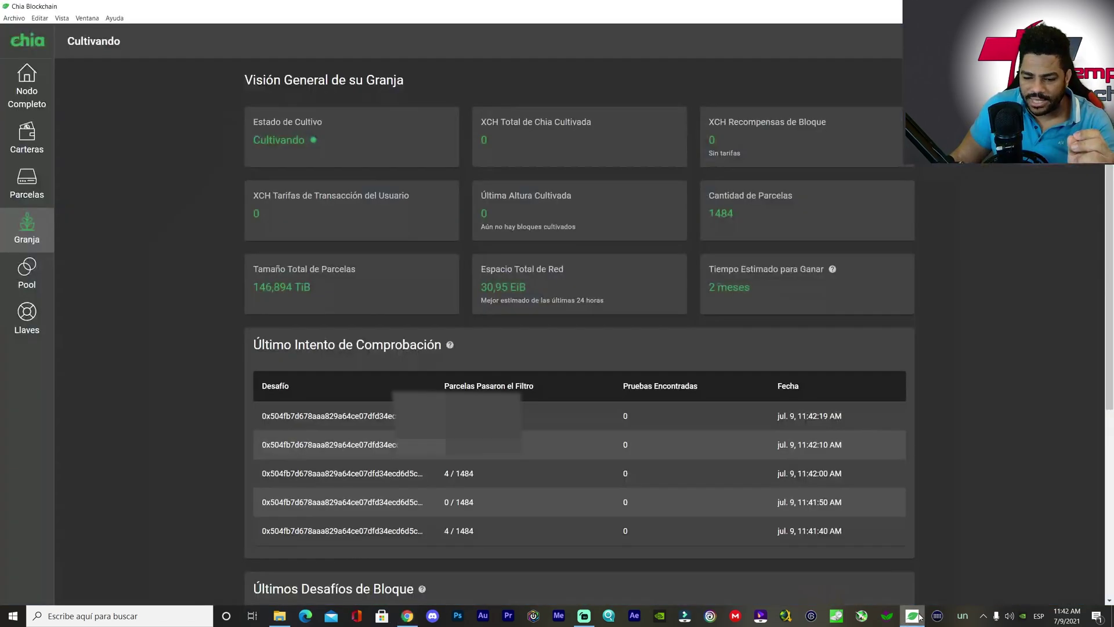
{"action": "left_click", "coordinate": [26, 270]}
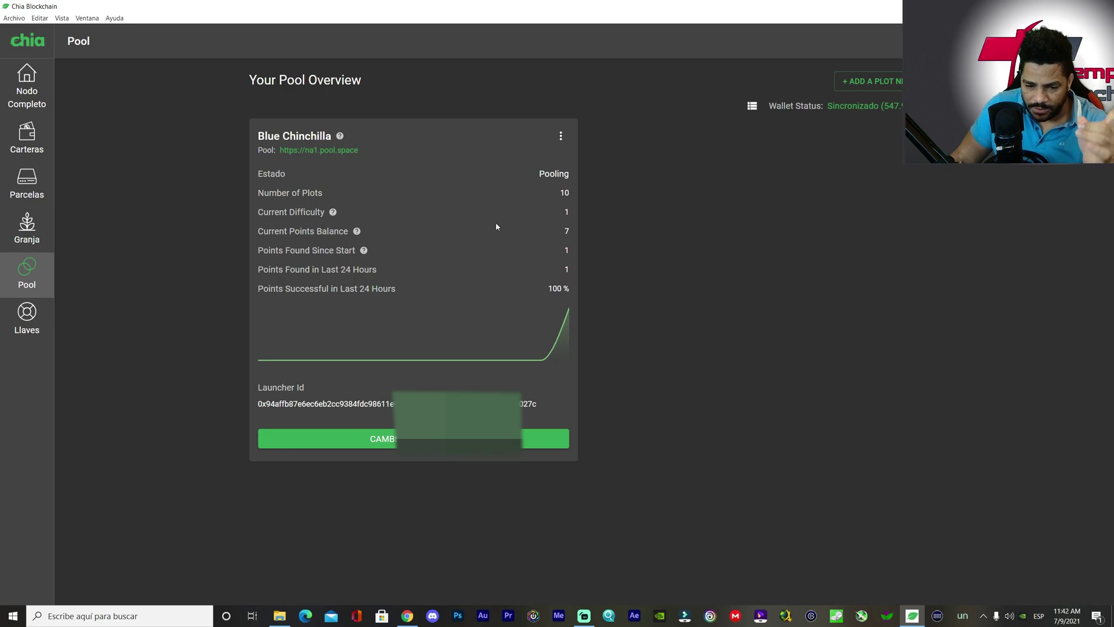
{"action": "left_click", "coordinate": [408, 615]}
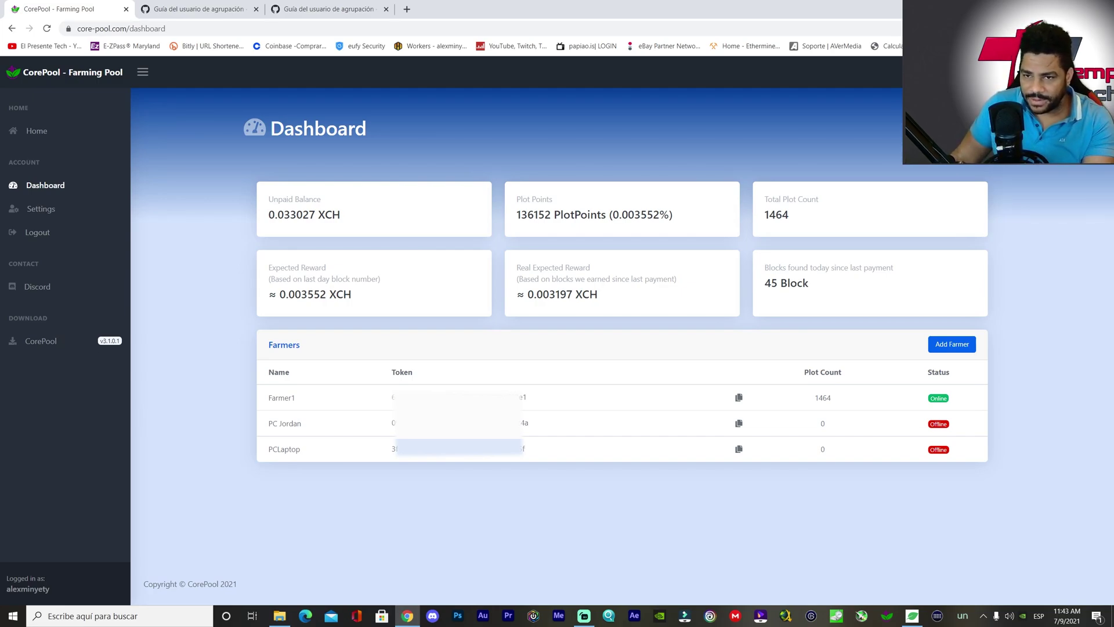
Step: Check the Blue Chinchilla pool overview in Chia Blockchain, then switch to the browser and review the GitHub pooling user guide's earlier steps
{"action": "key", "text": "alt+Tab"}
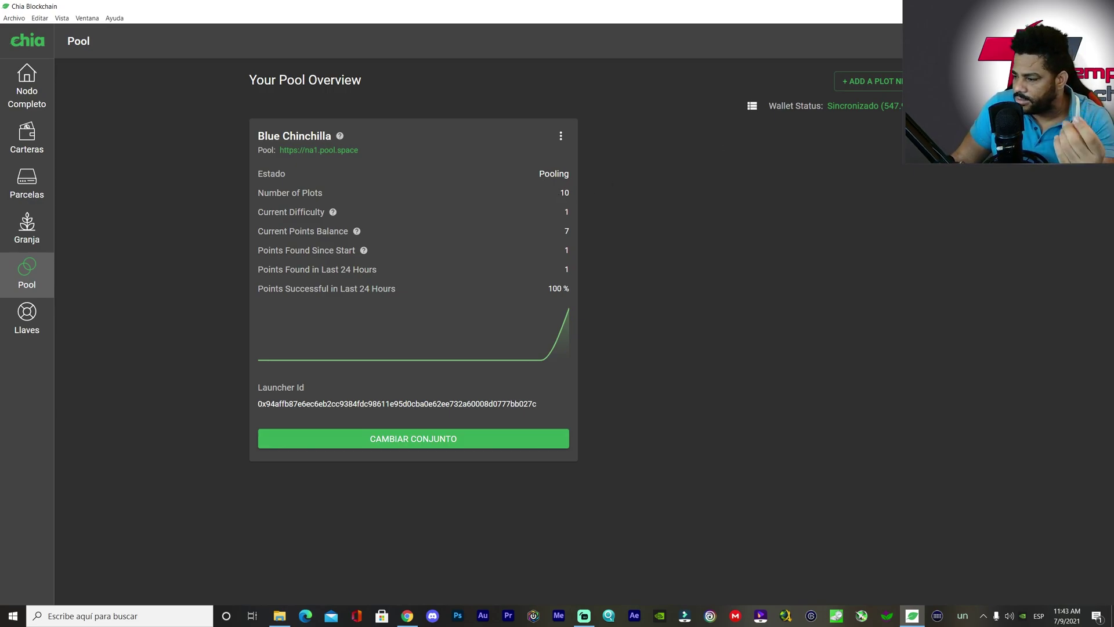
{"action": "left_click", "coordinate": [408, 616]}
{"action": "left_click", "coordinate": [328, 9]}
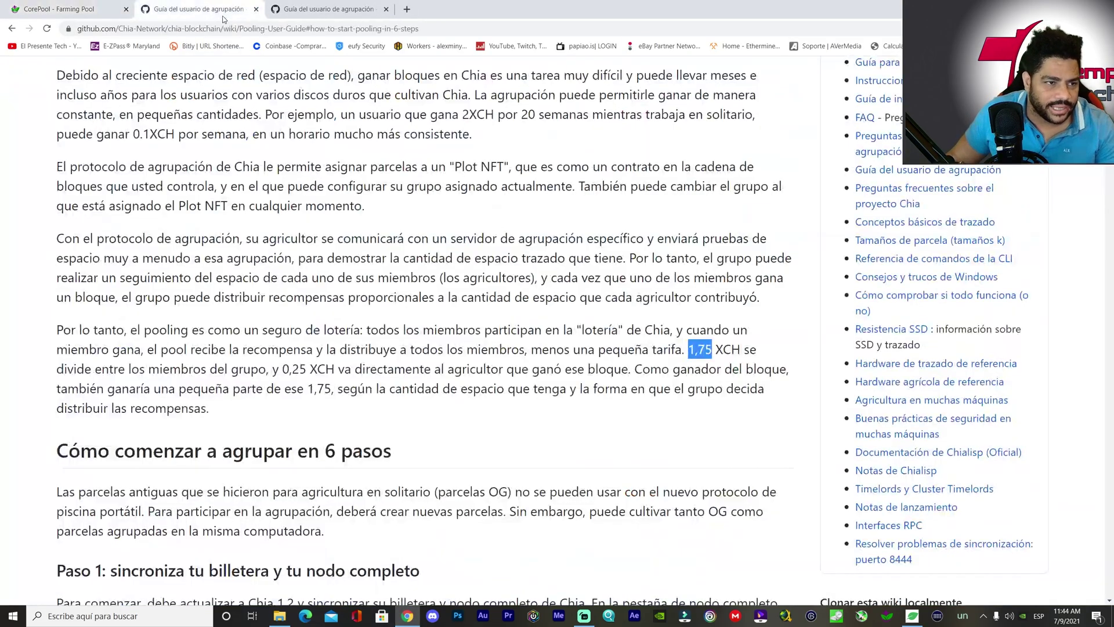
{"action": "scroll", "coordinate": [373, 139], "scroll_direction": "up", "scroll_amount": 20}
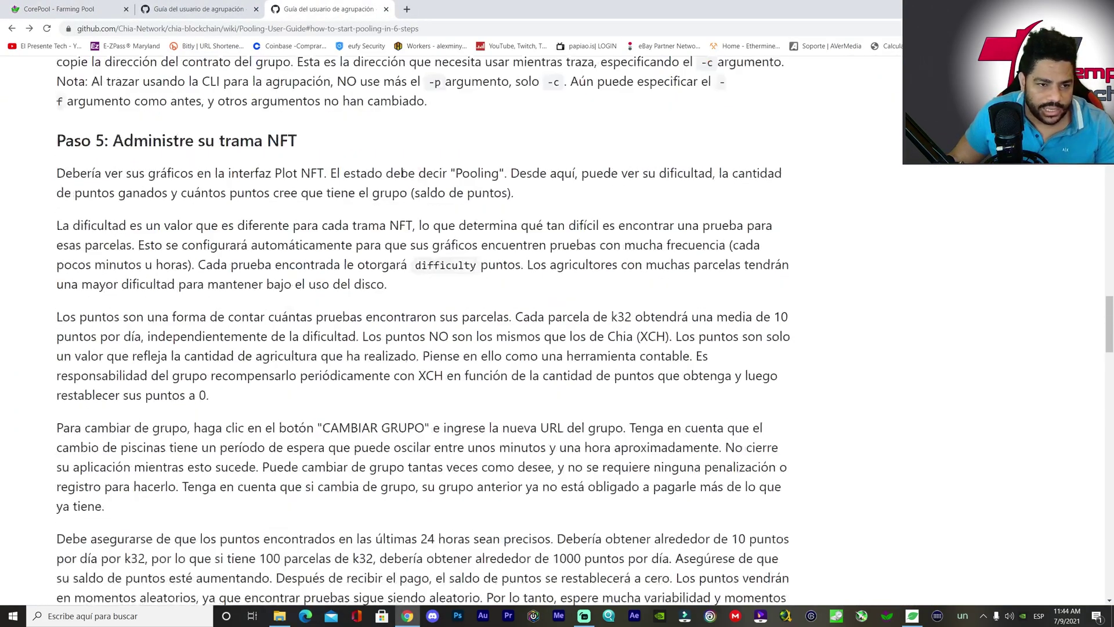
{"action": "scroll", "coordinate": [402, 177], "scroll_direction": "up", "scroll_amount": 8}
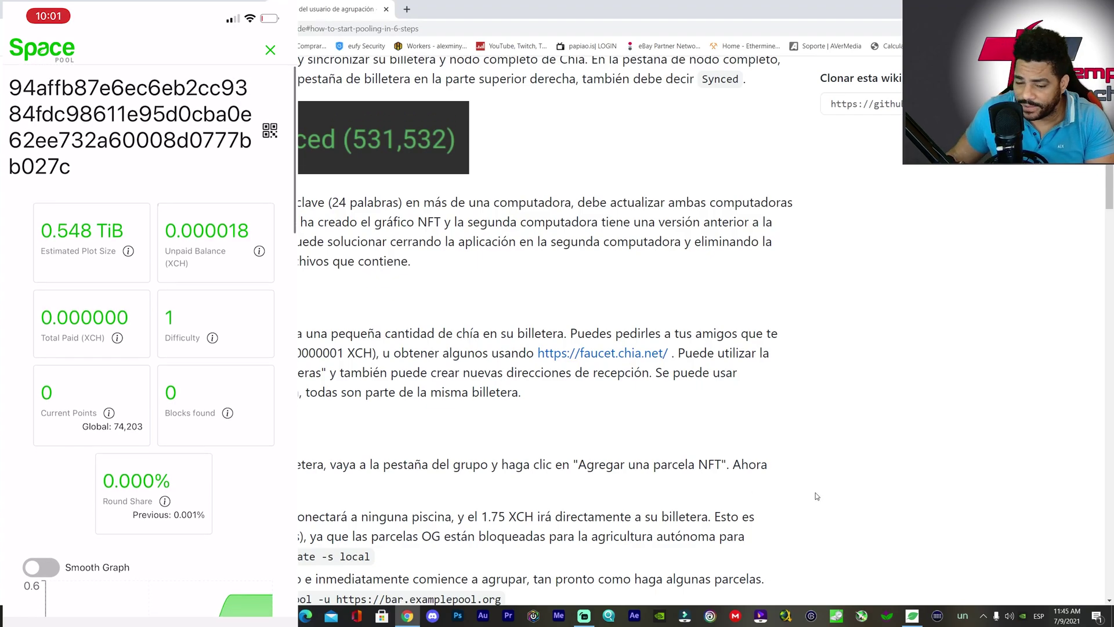
Step: Switch back to Chia Blockchain and examine the Blue Chinchilla points graph and its full Launcher Id
{"action": "left_click", "coordinate": [913, 616]}
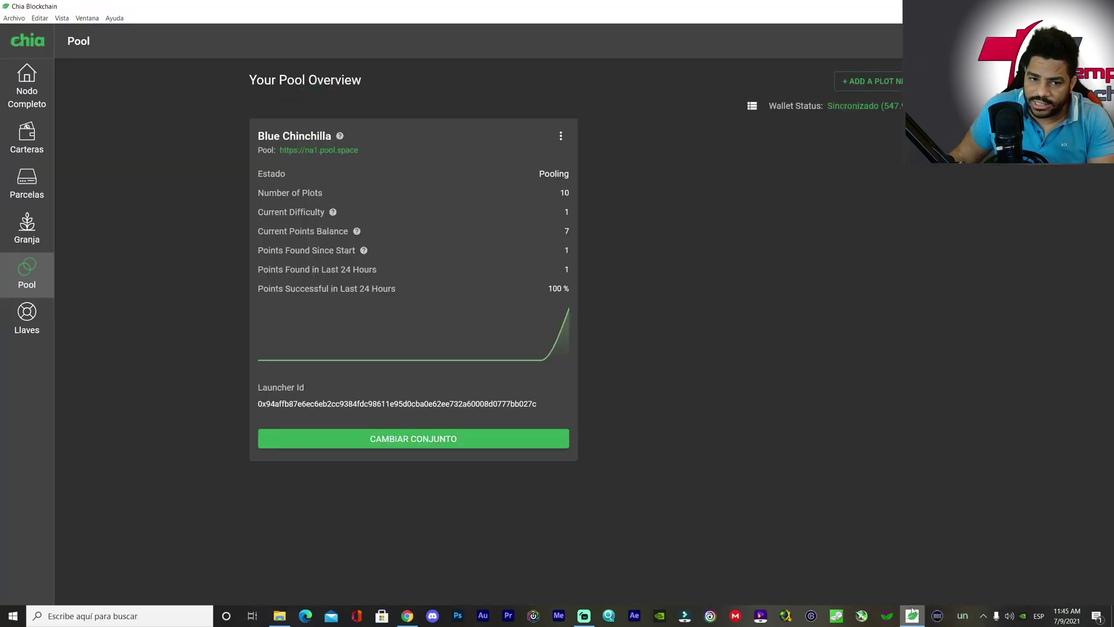
{"action": "mouse_move", "coordinate": [387, 402]}
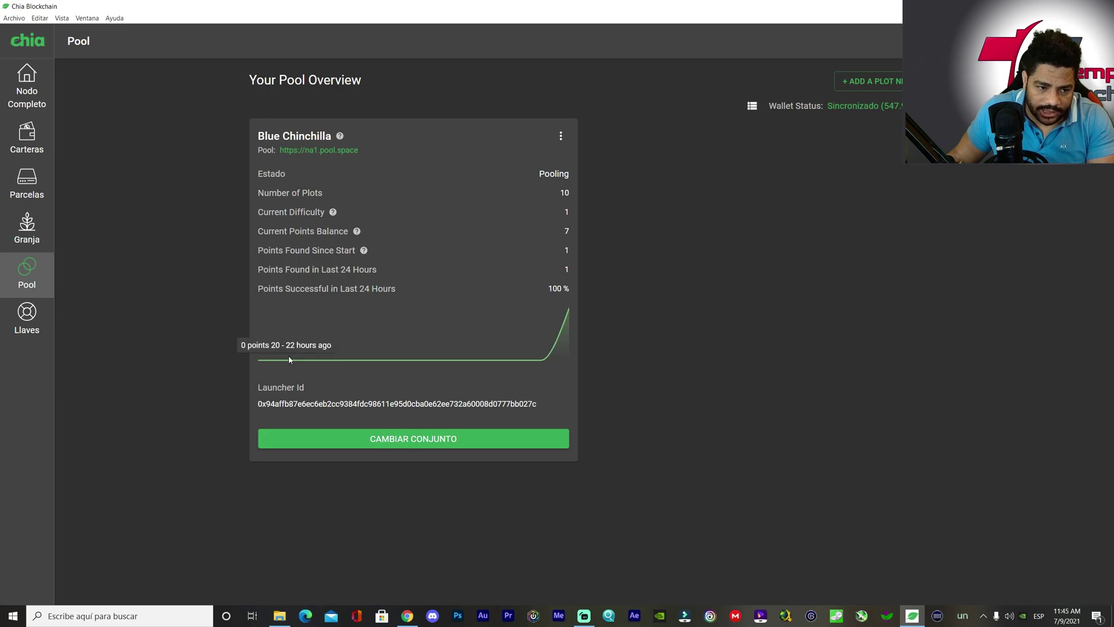
{"action": "mouse_move", "coordinate": [262, 406]}
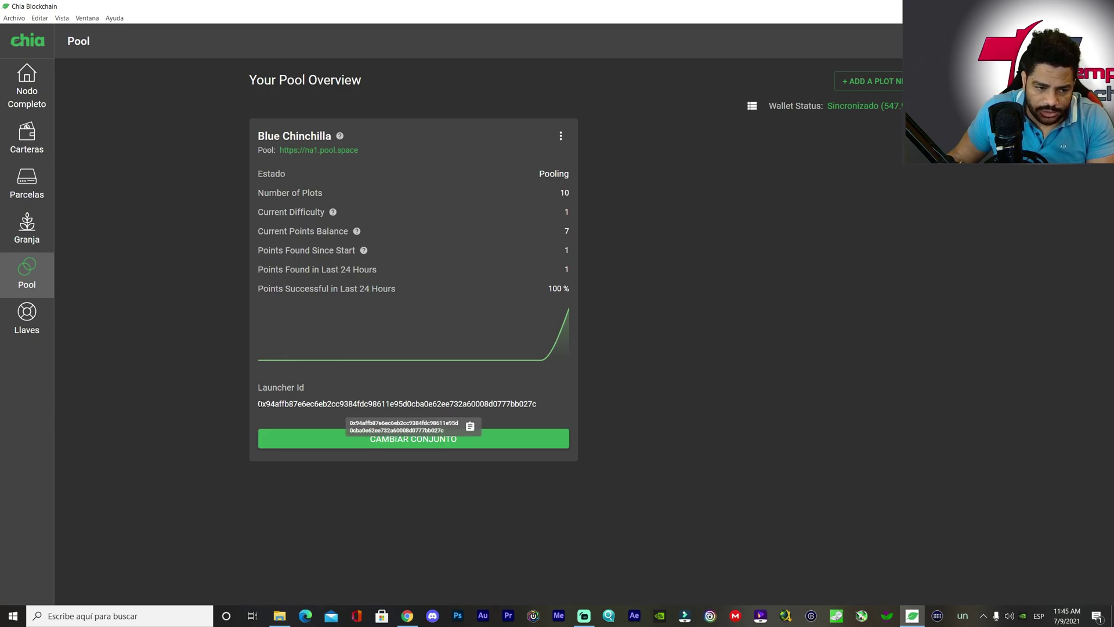